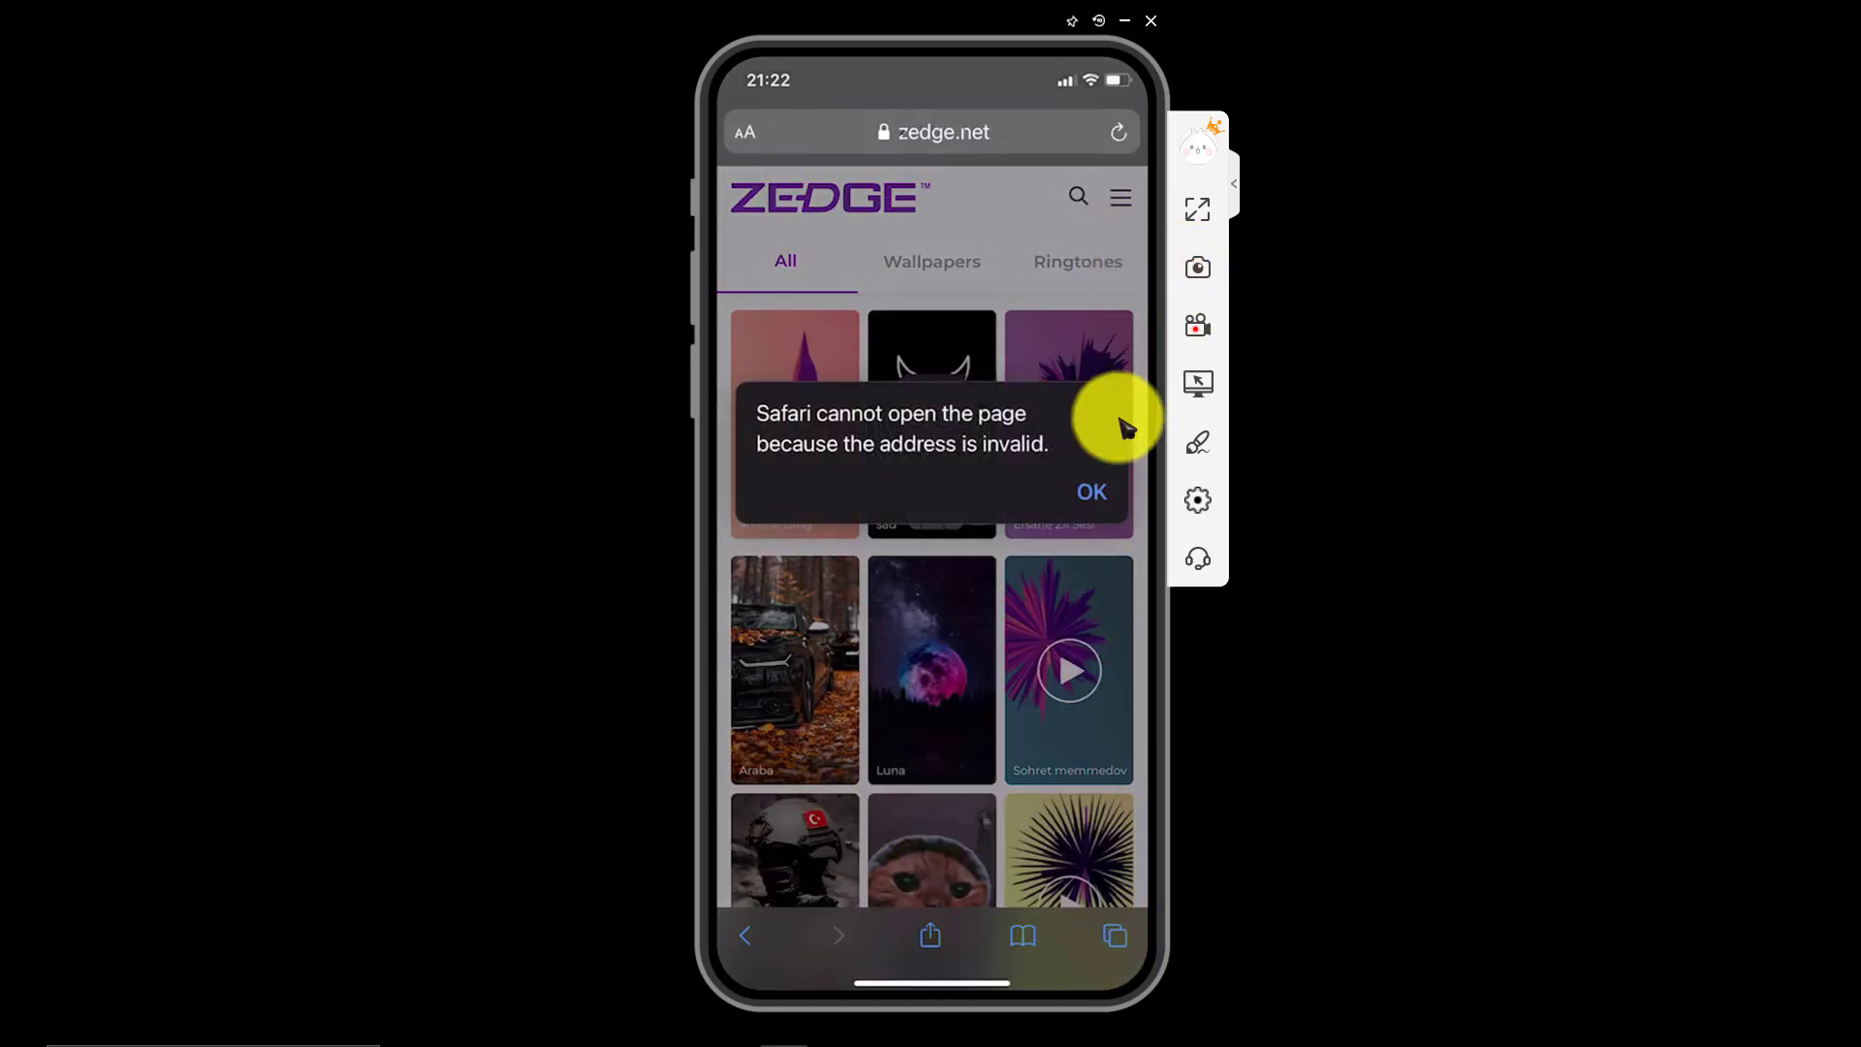
- Dismiss the Safari alert and search Zedge for 'Silent'
{"action": "left_click", "coordinate": [1091, 495]}
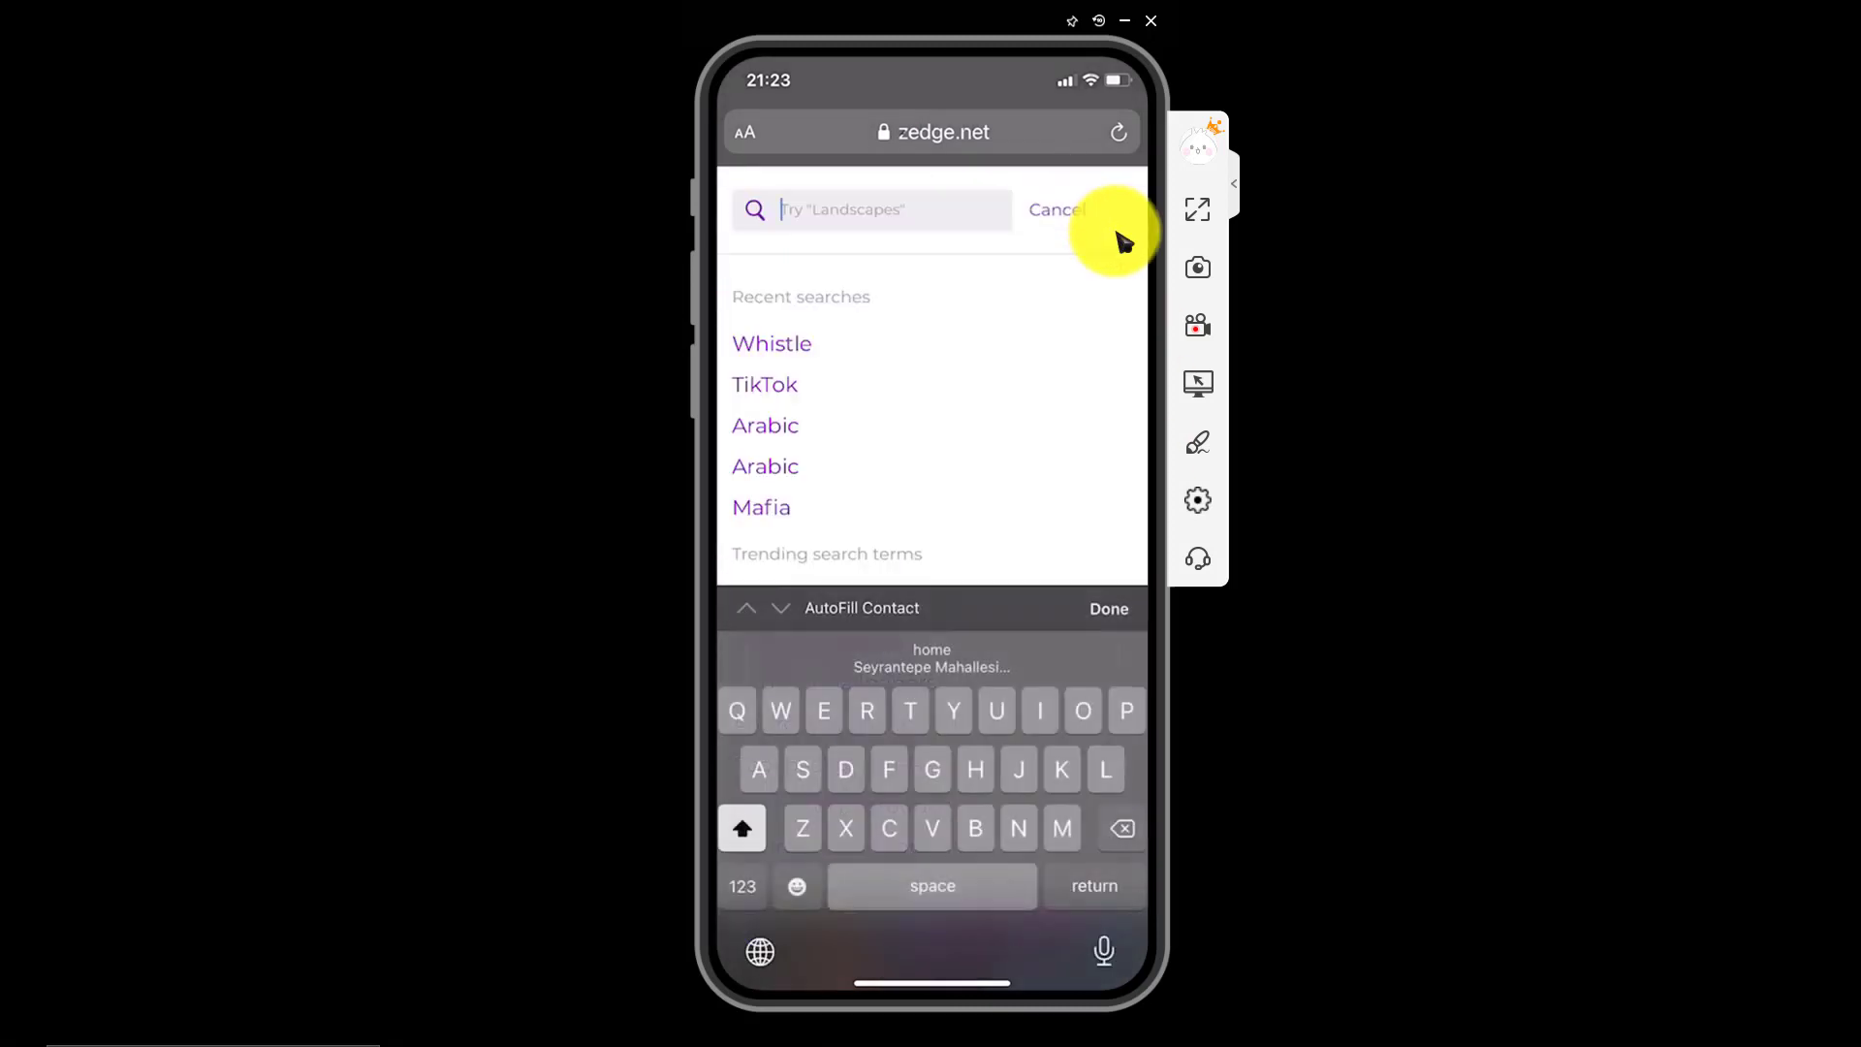
{"action": "type", "text": "Silent"}
{"action": "key", "text": "Return"}
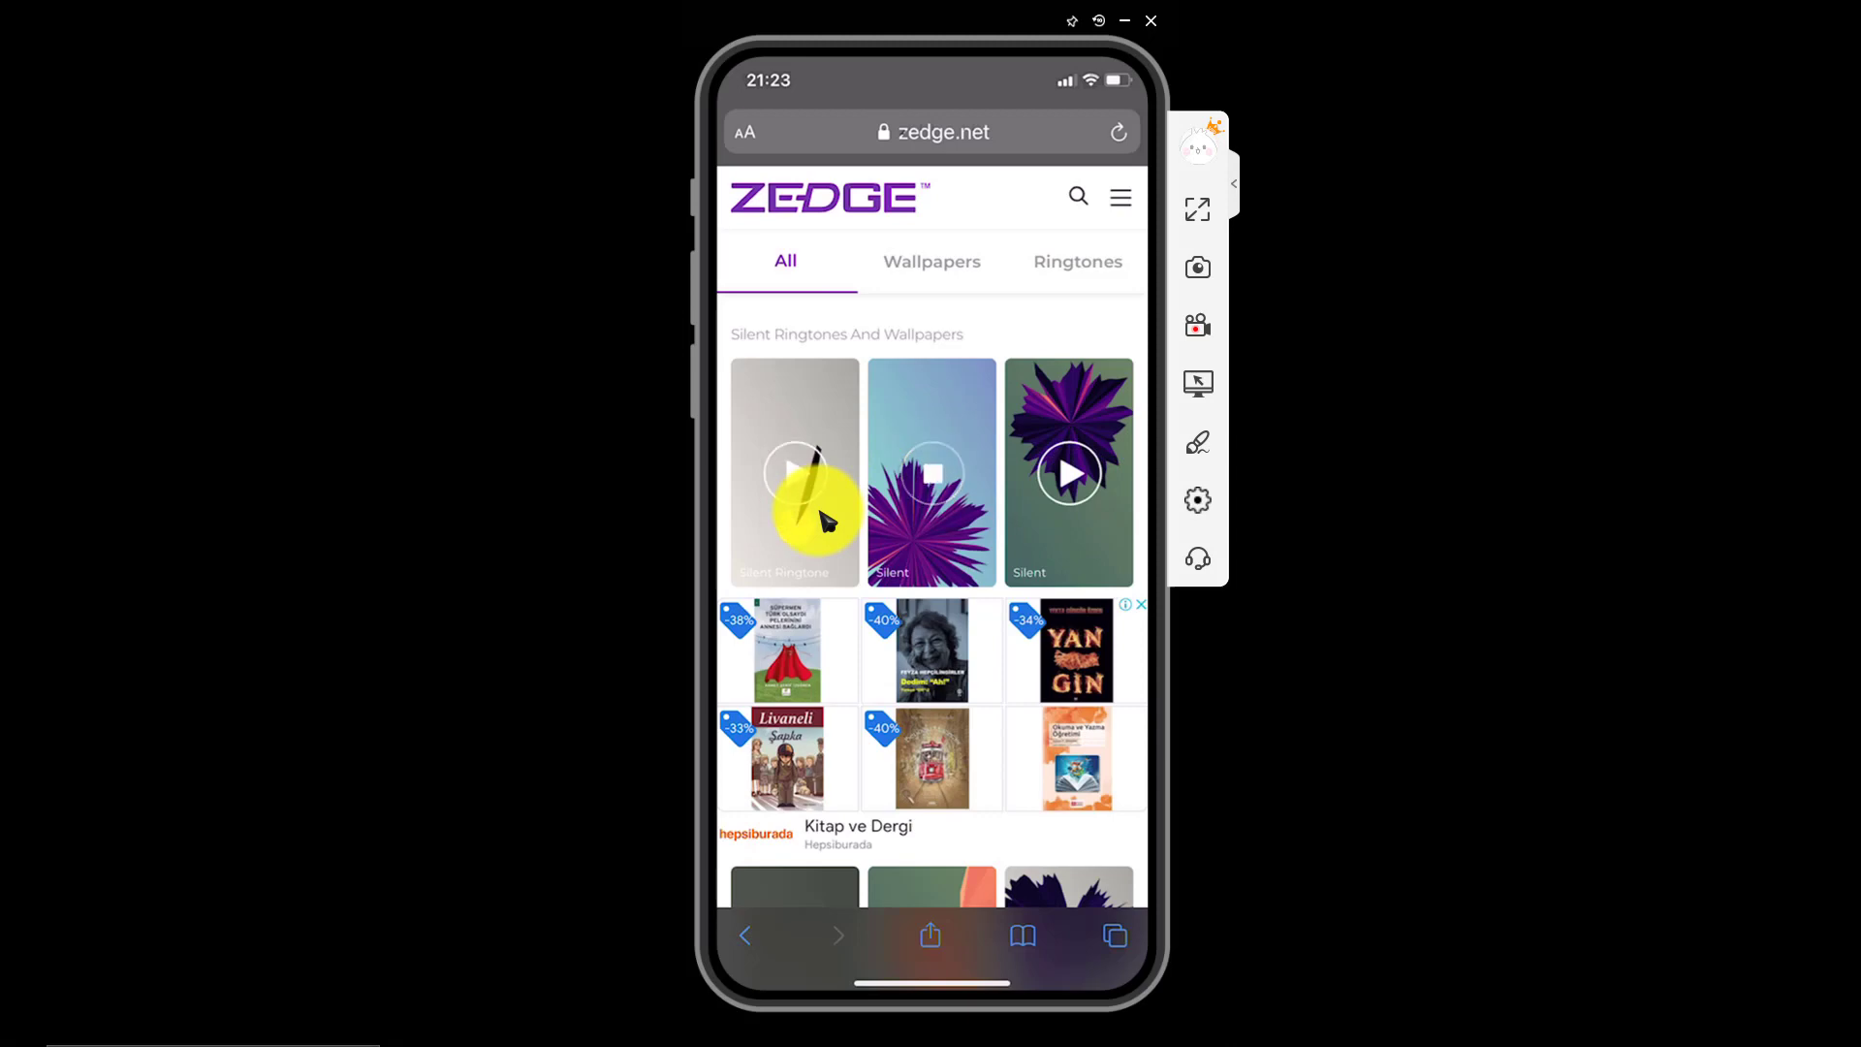
- Open the second Silent result and download that ringtone to the phone
{"action": "left_click", "coordinate": [916, 391]}
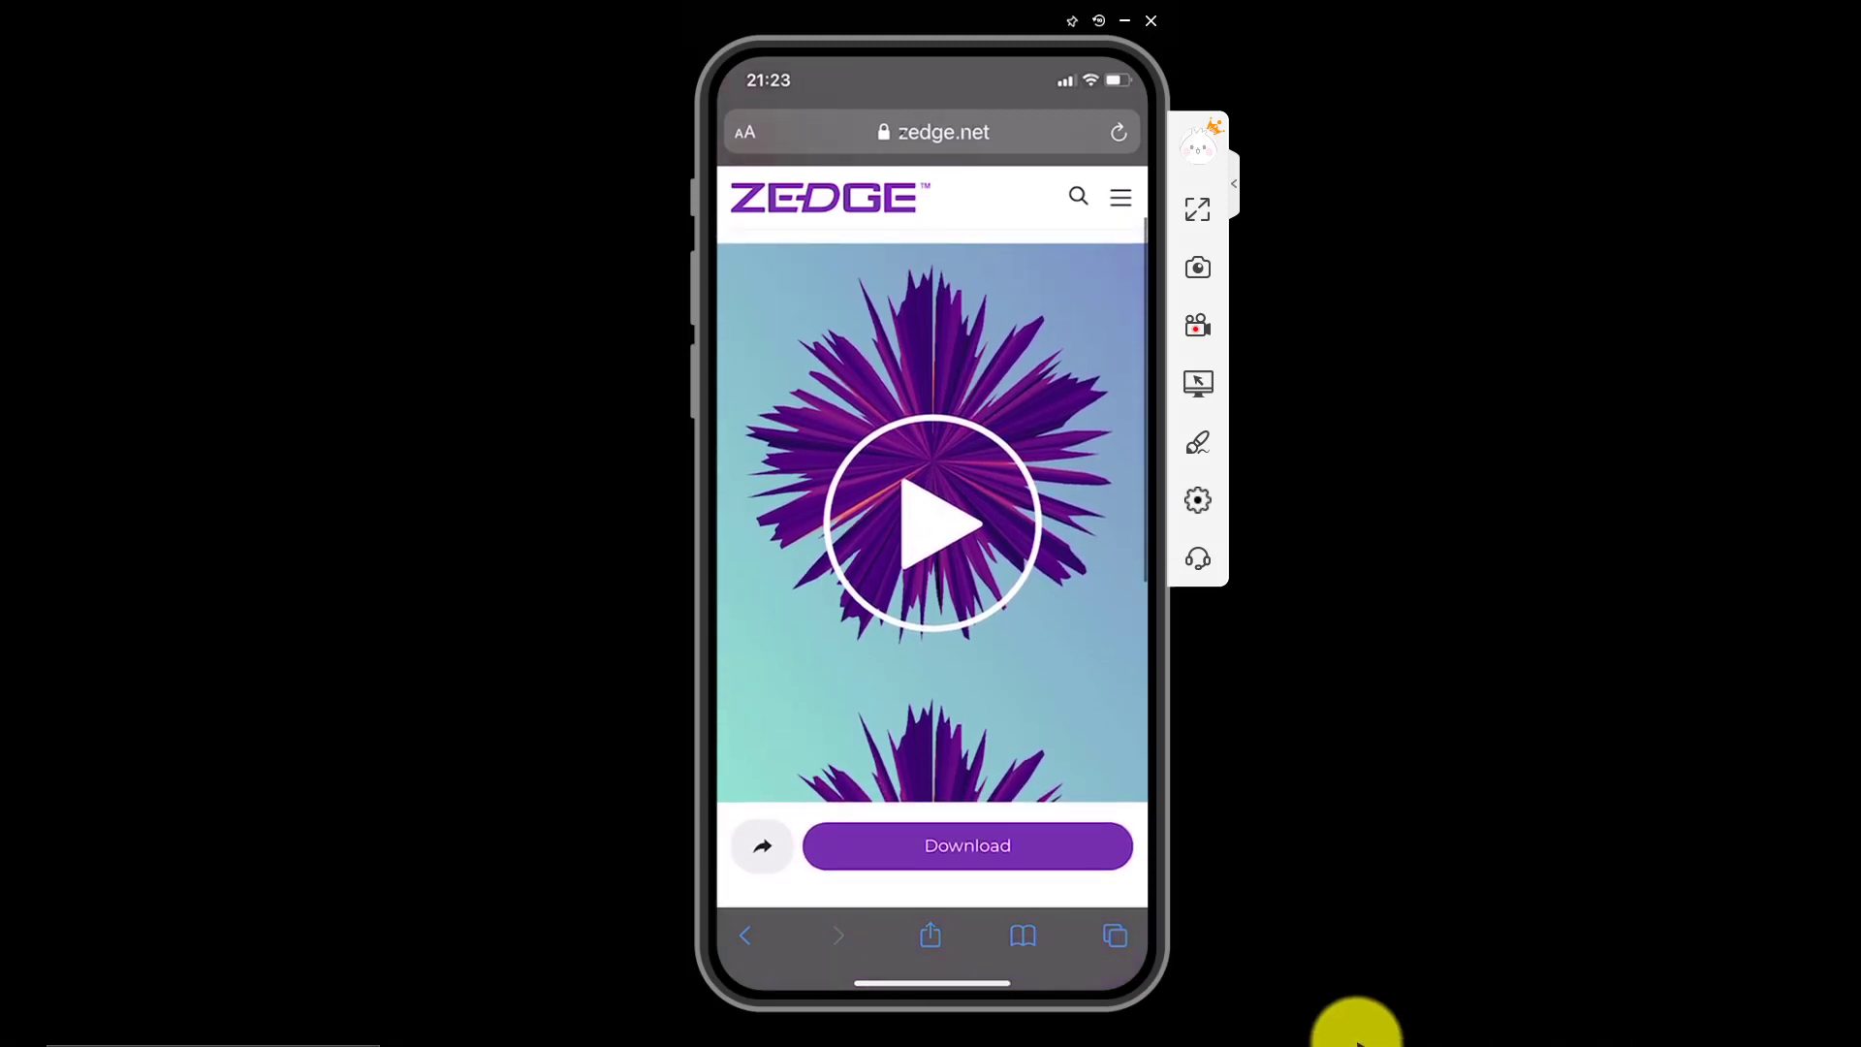
{"action": "left_click", "coordinate": [943, 862]}
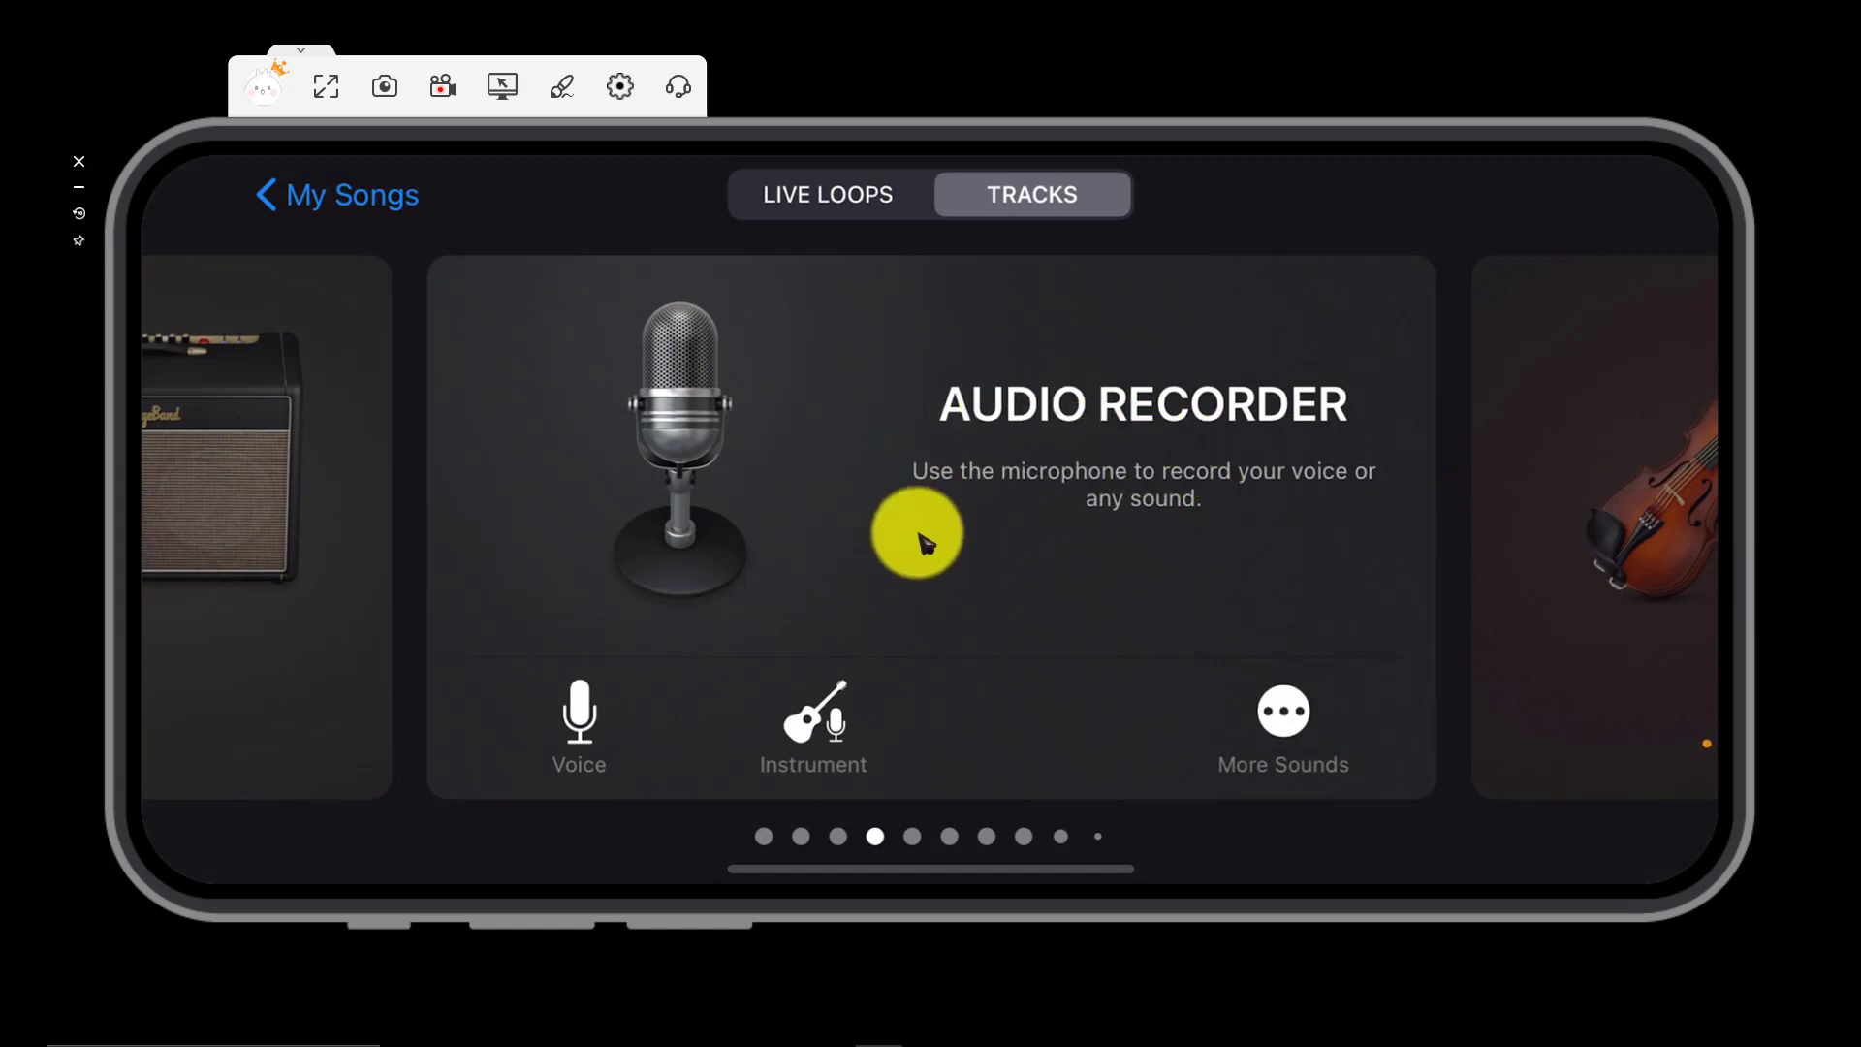
- Create an Audio Recorder song with the metronome off and switch to the tracks view
{"action": "left_click", "coordinate": [930, 620]}
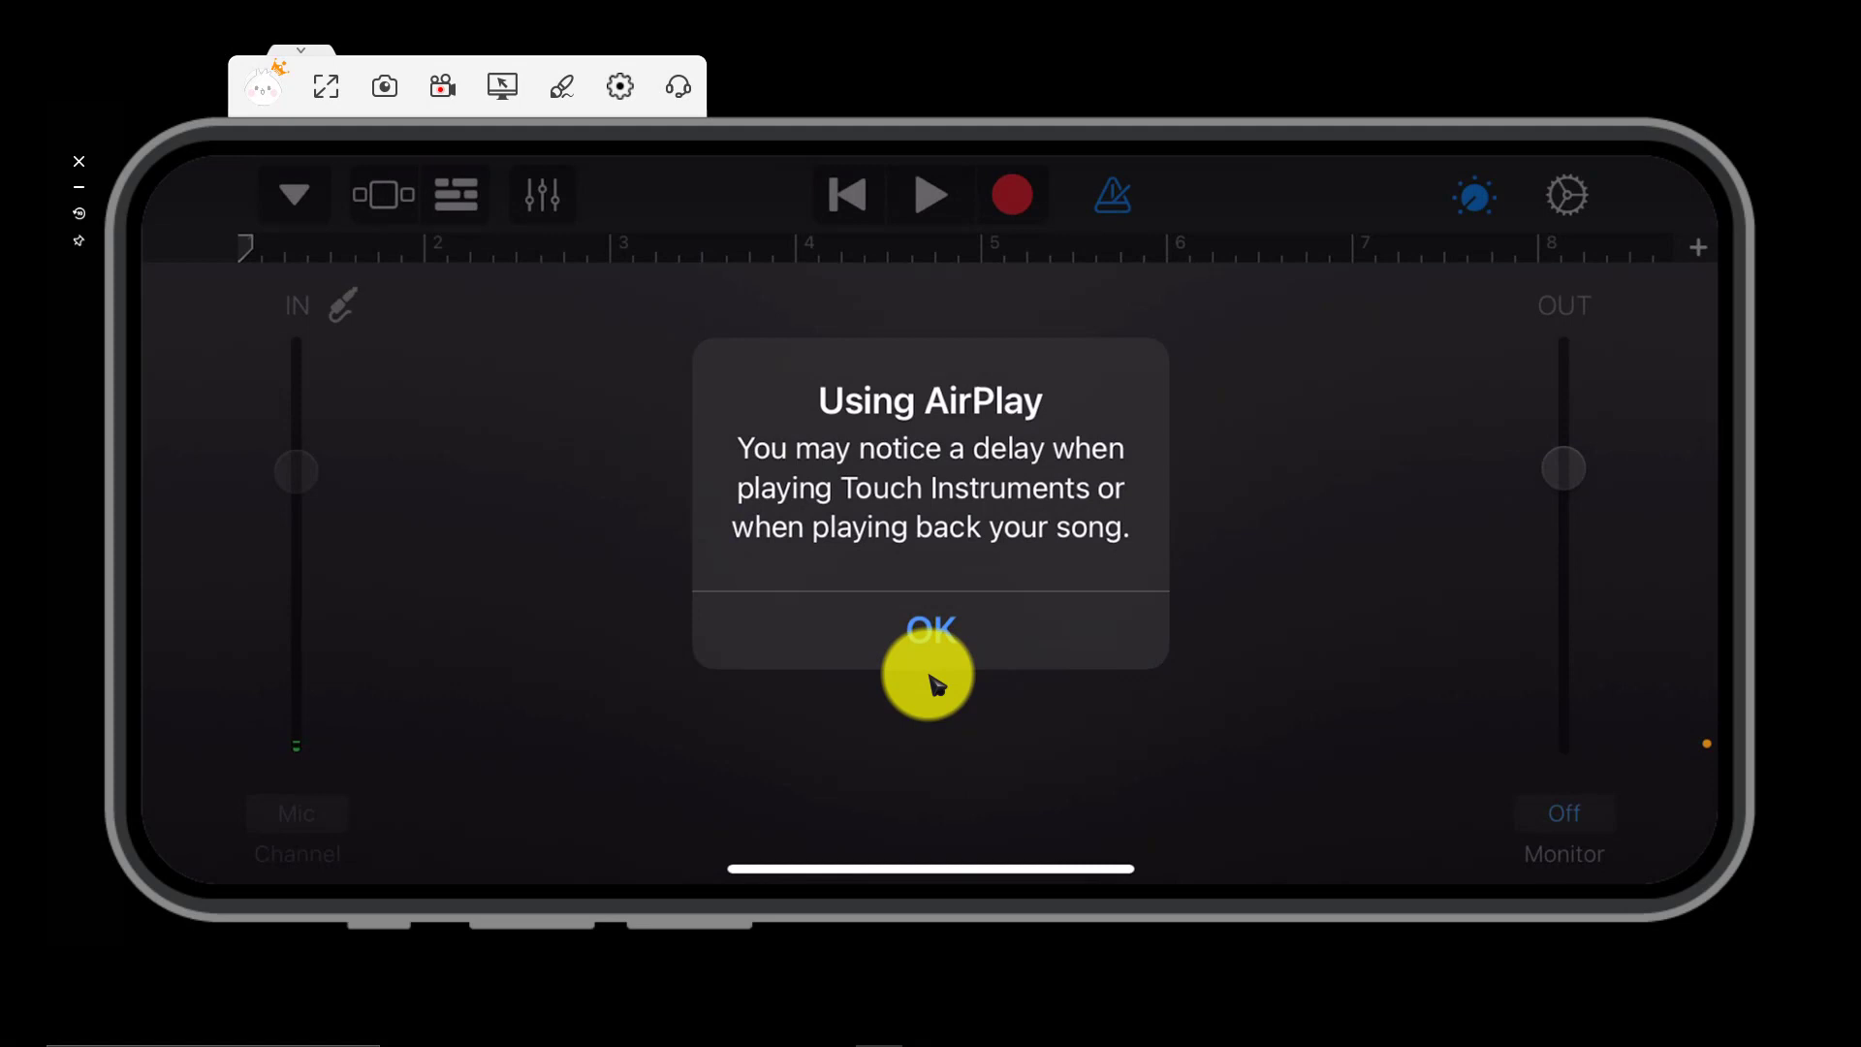
{"action": "left_click", "coordinate": [929, 671]}
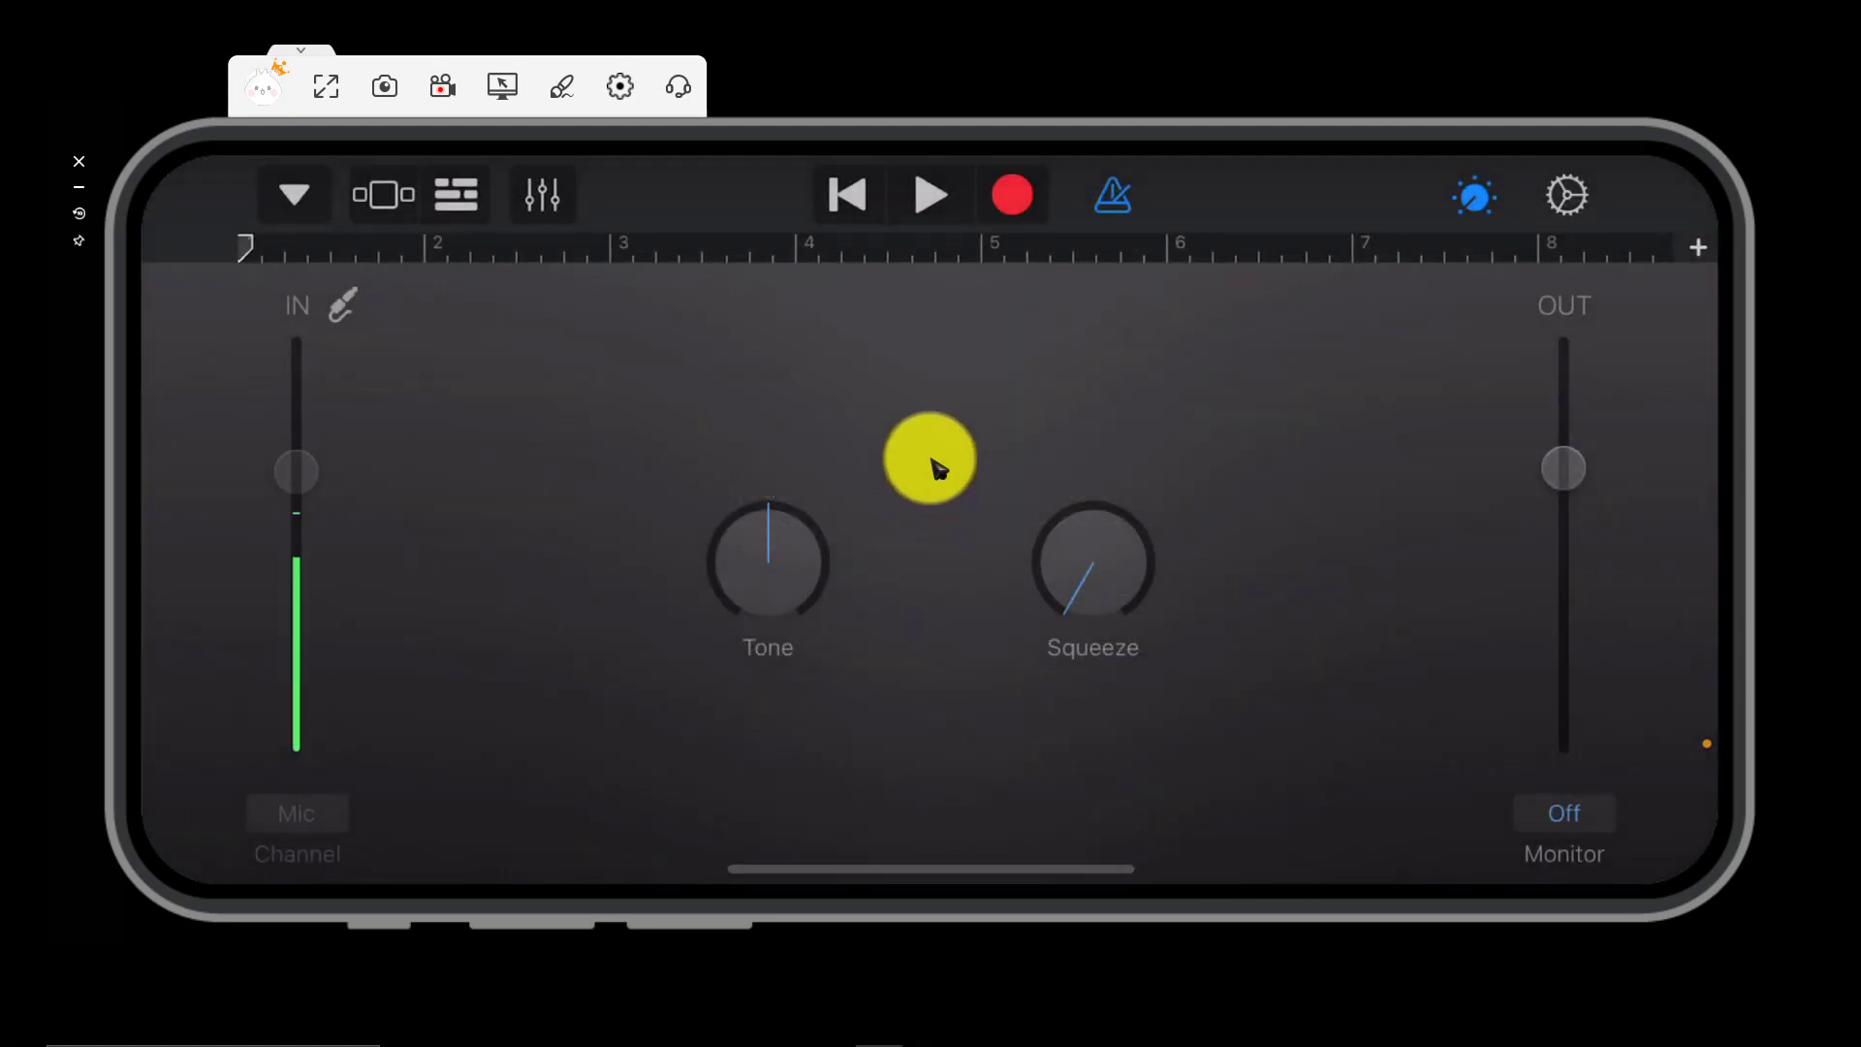
{"action": "left_click", "coordinate": [1111, 198]}
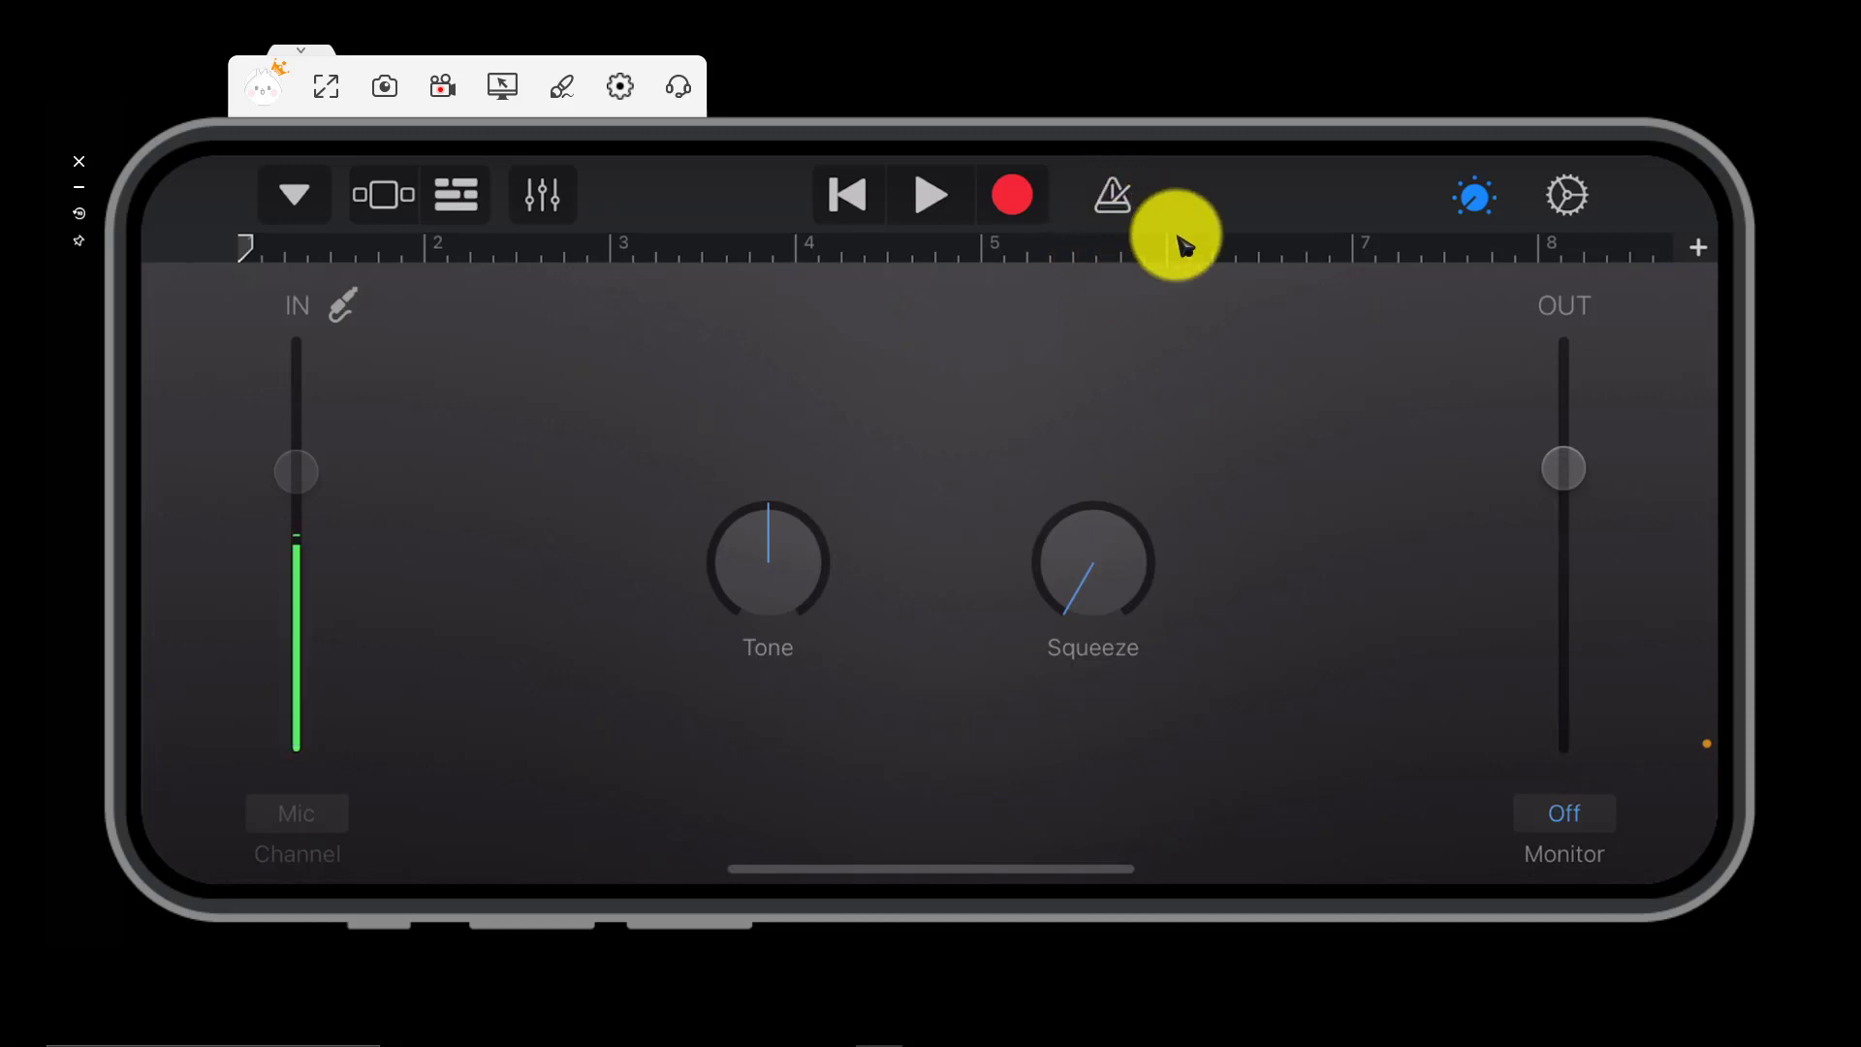
{"action": "left_click", "coordinate": [452, 197]}
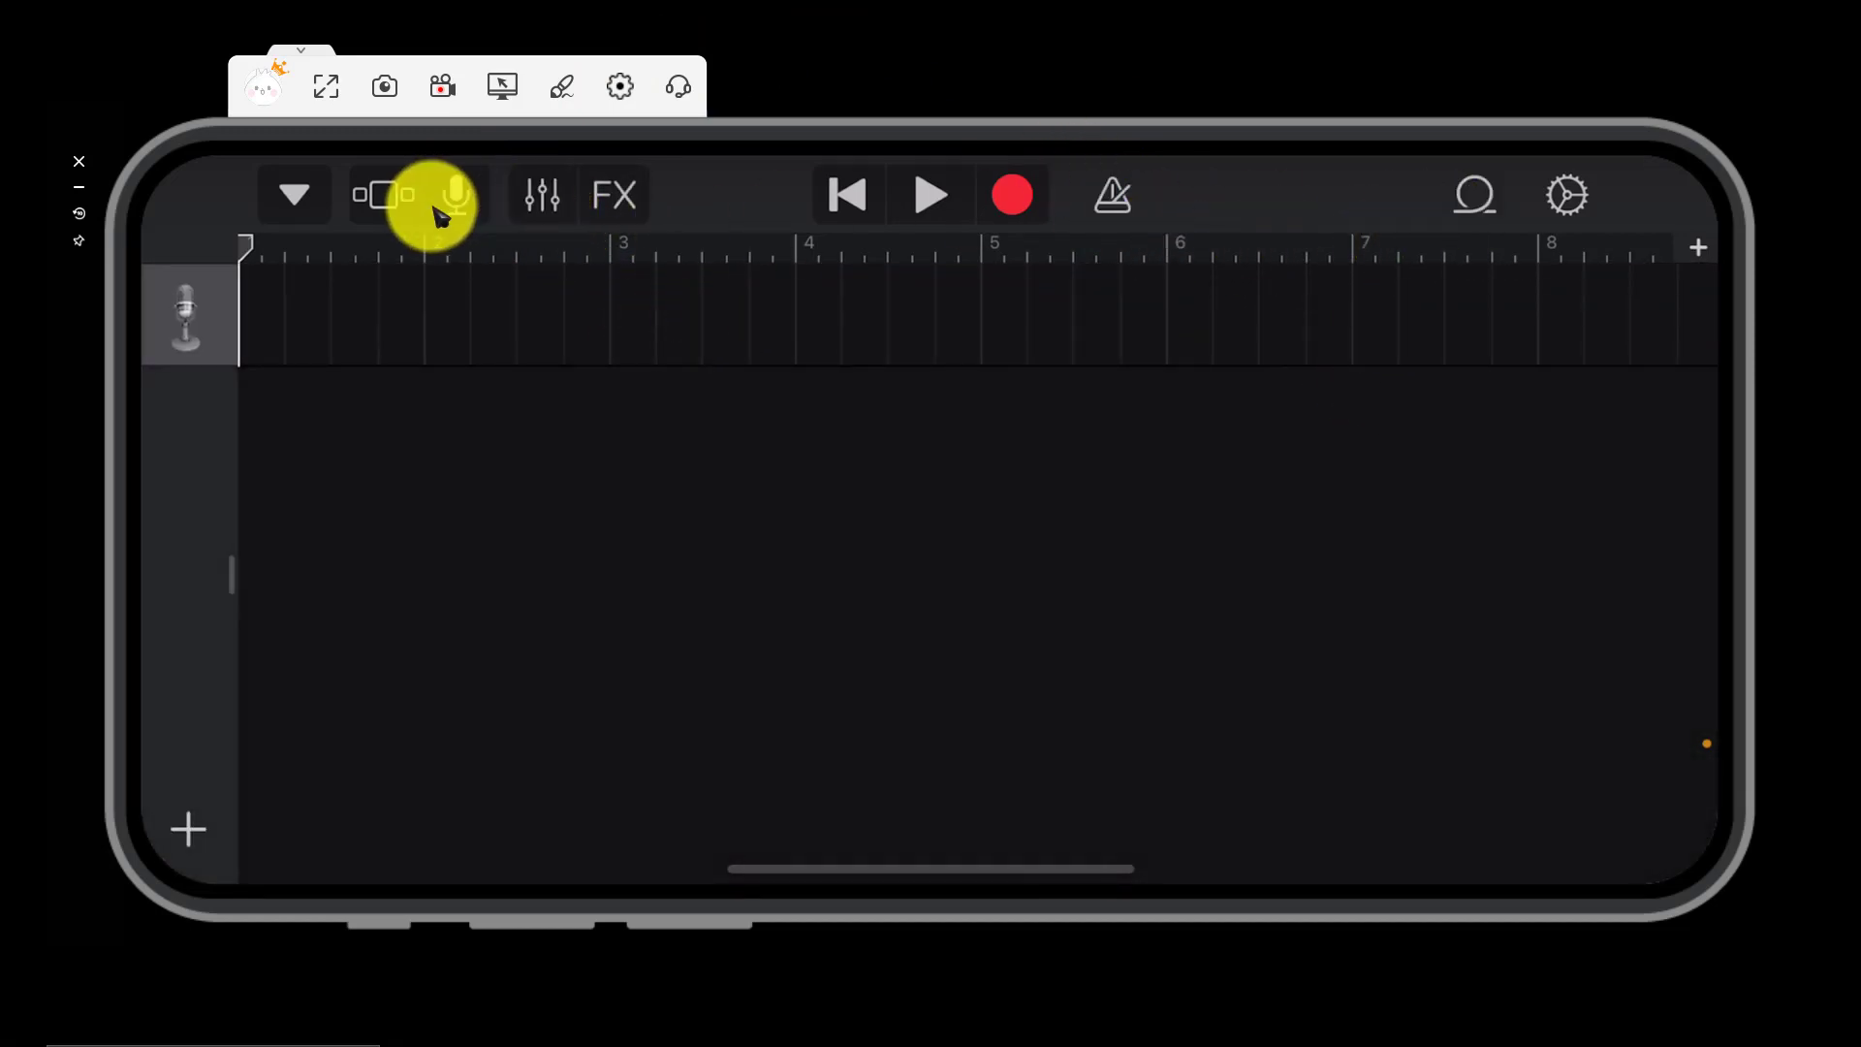
- Import silent.mp3 from the Files app and place it at the start of the voice track
{"action": "left_click", "coordinate": [1471, 205]}
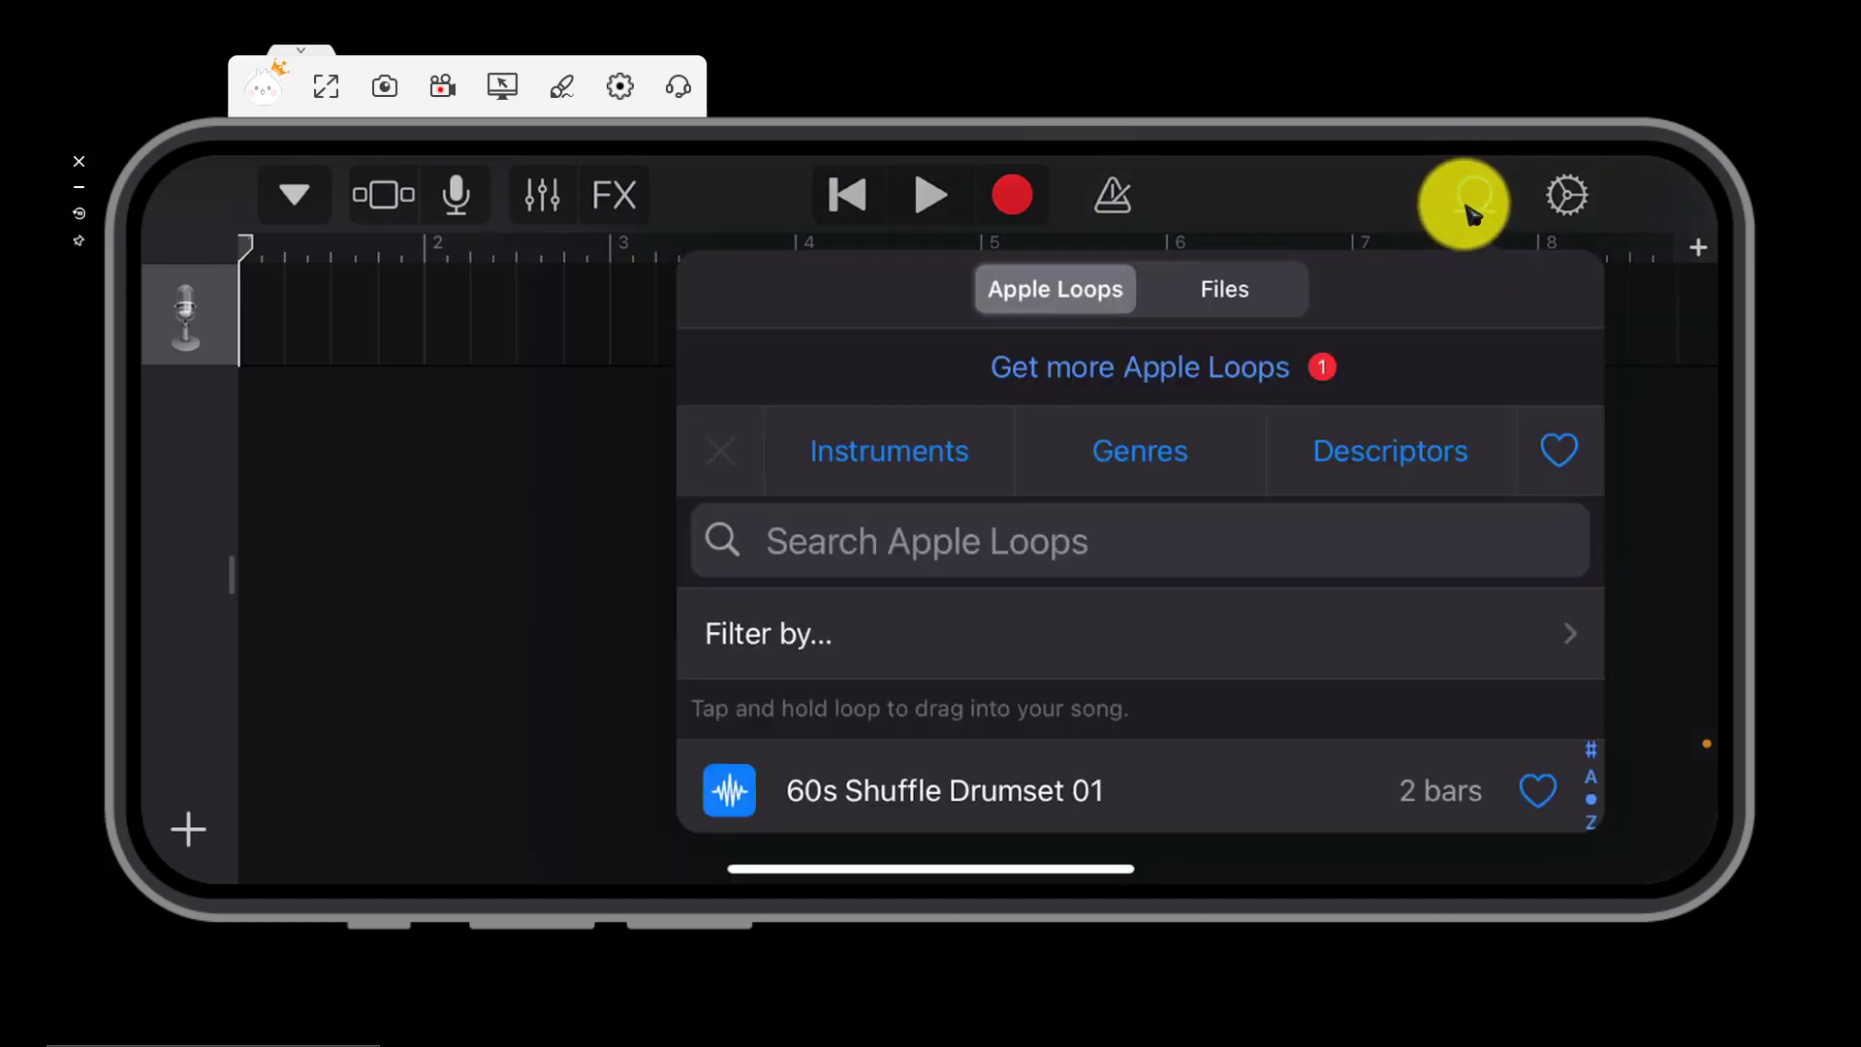
{"action": "left_click", "coordinate": [1237, 318]}
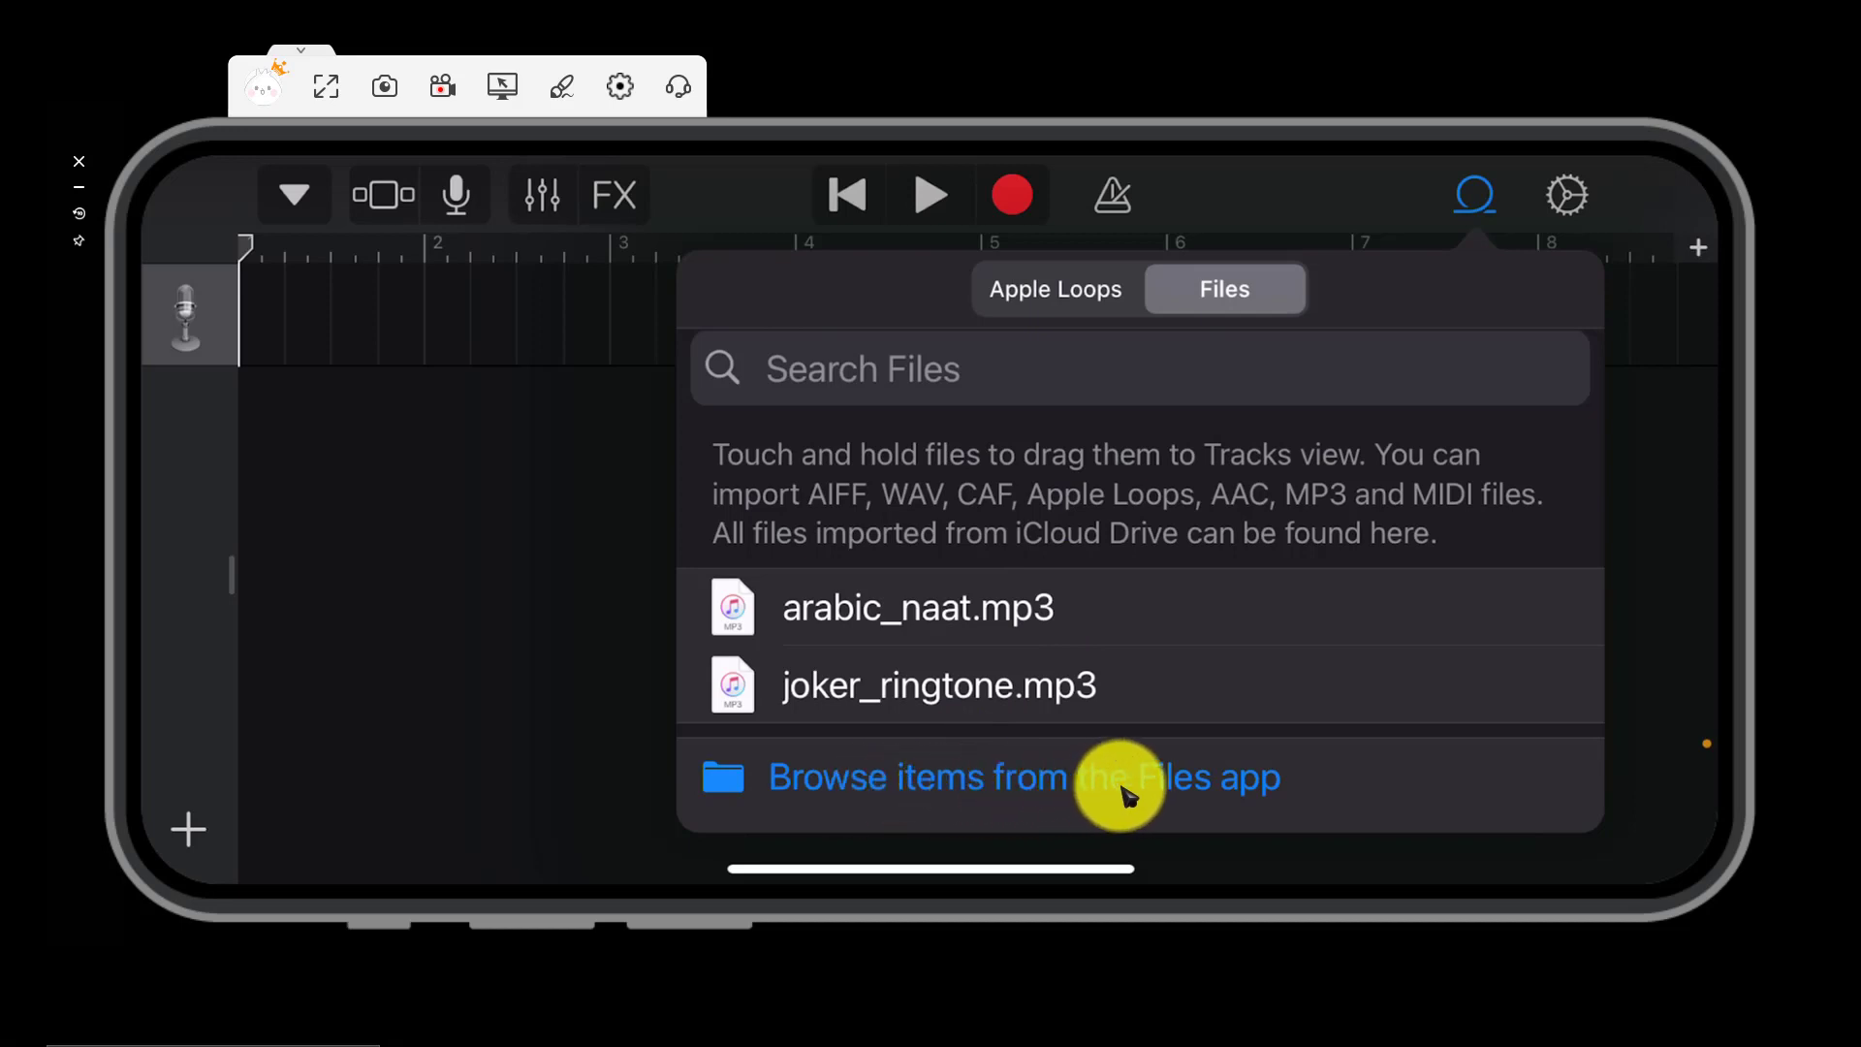
{"action": "left_click", "coordinate": [1263, 852]}
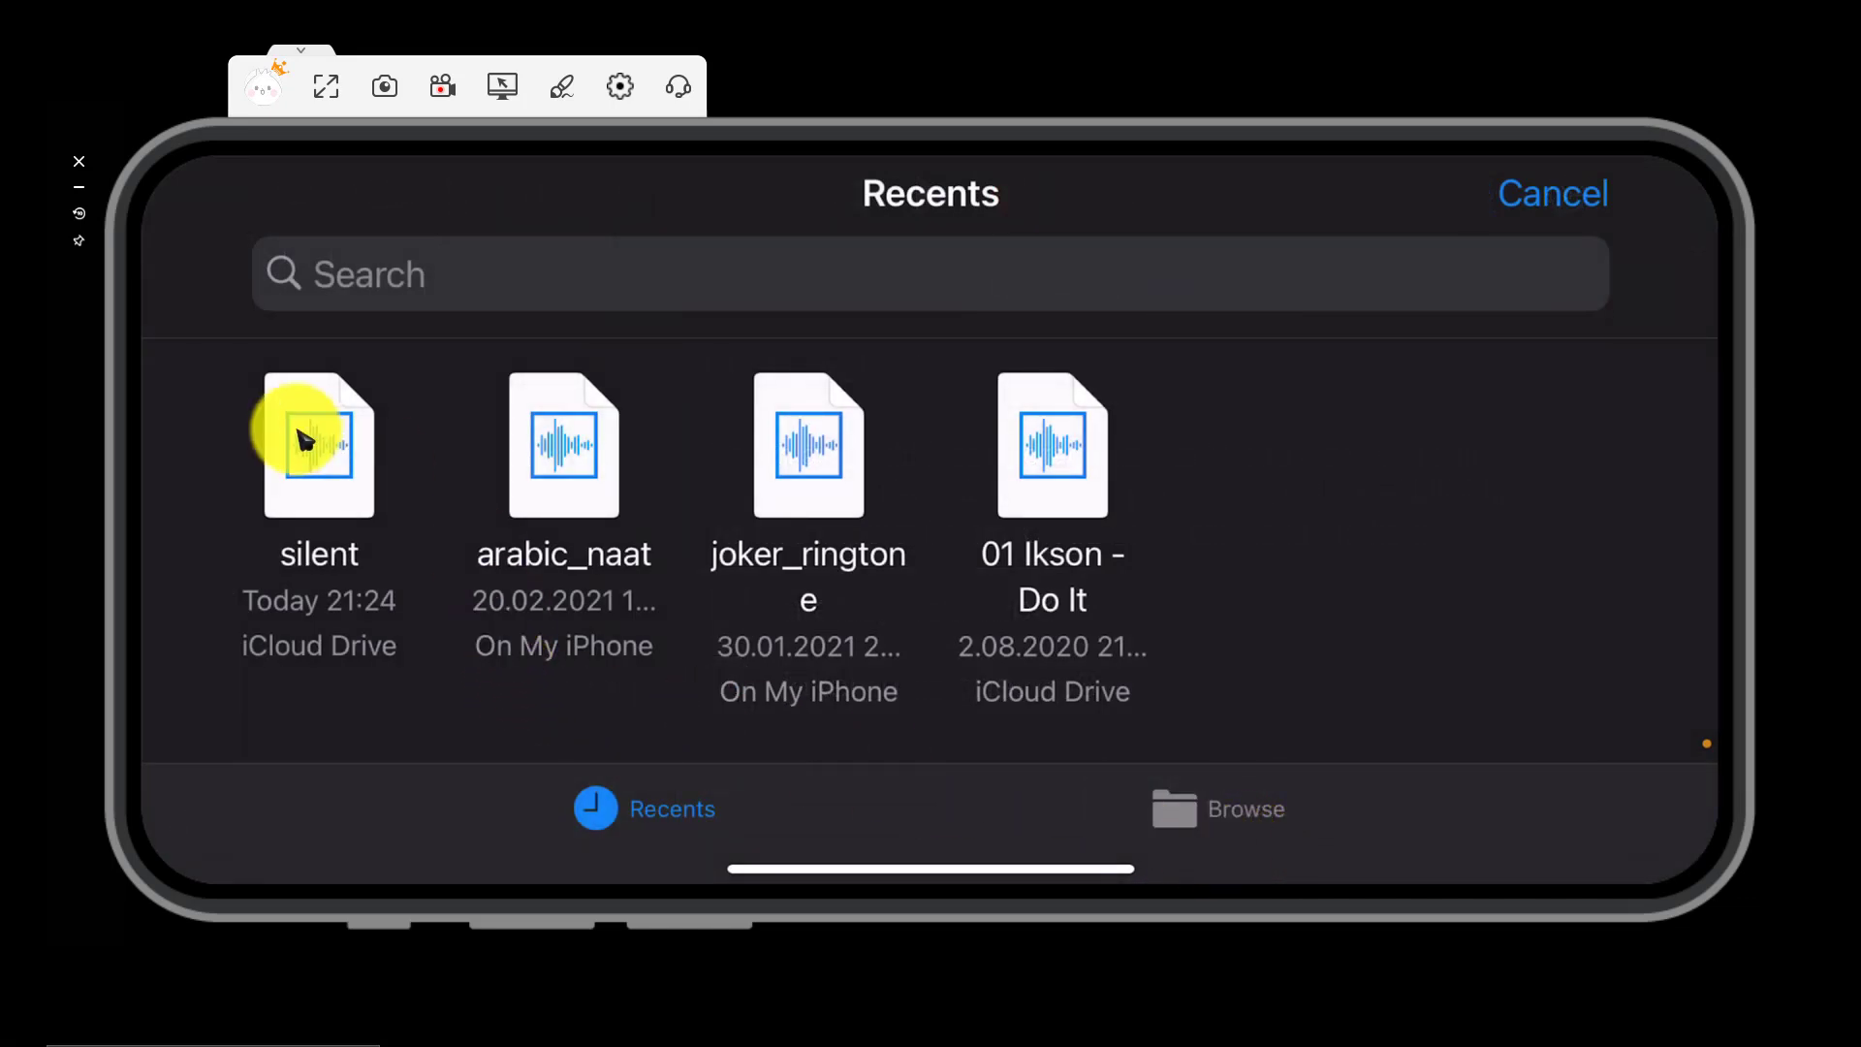
{"action": "left_click", "coordinate": [388, 528]}
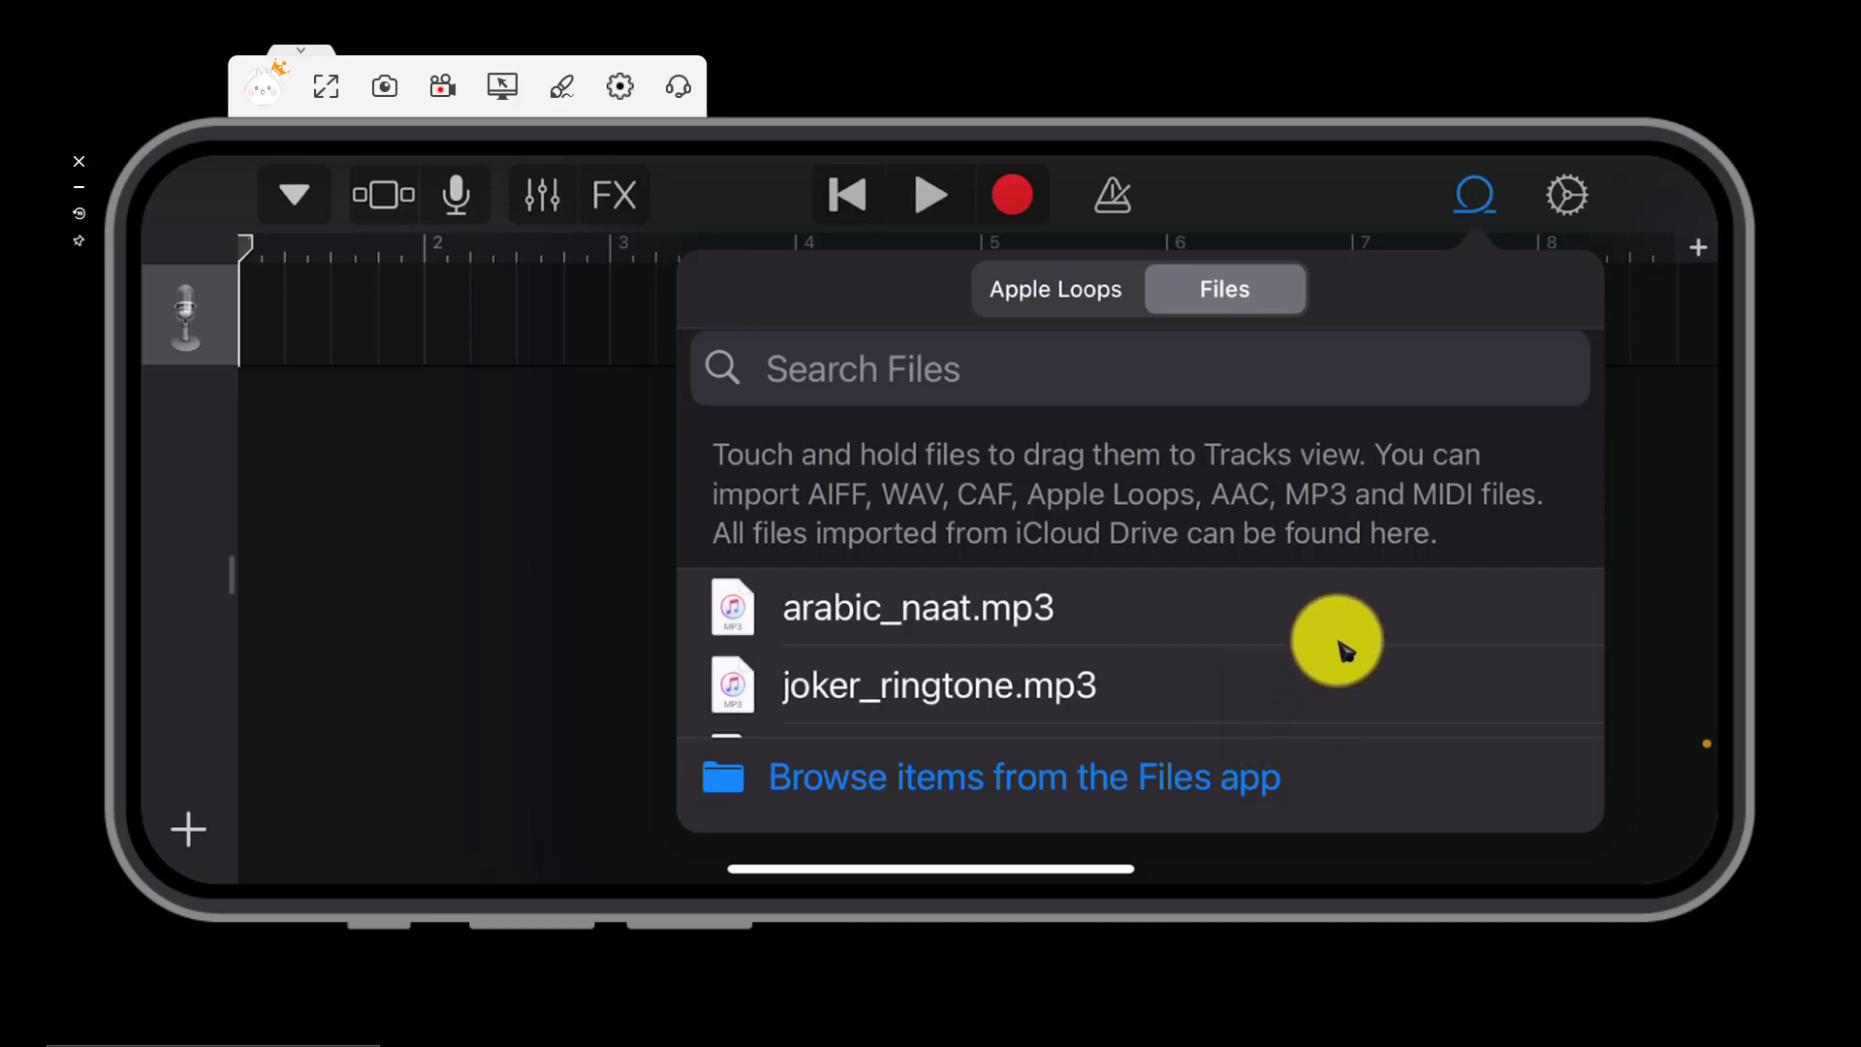
{"action": "scroll", "coordinate": [1346, 649], "scroll_direction": "down", "scroll_amount": 2}
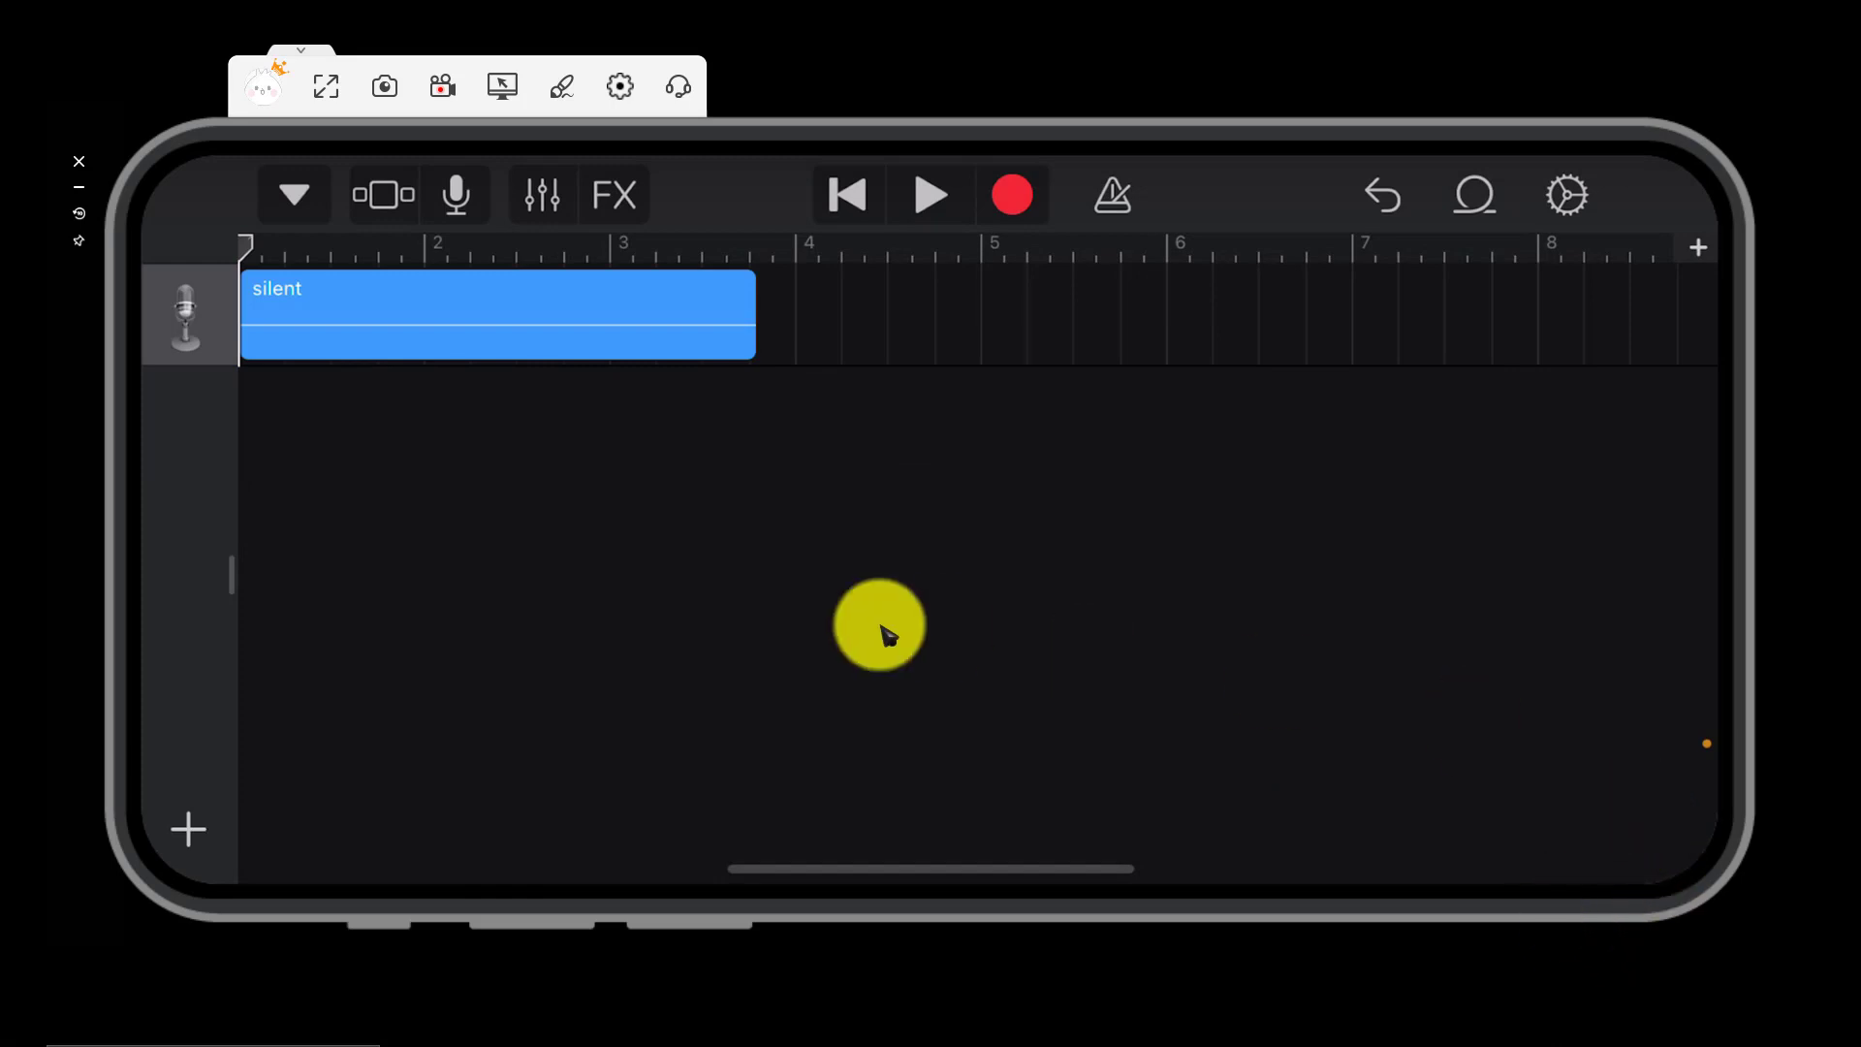
- Save the song back to My Songs and open the Share formats for My Song 2
{"action": "left_click", "coordinate": [293, 201]}
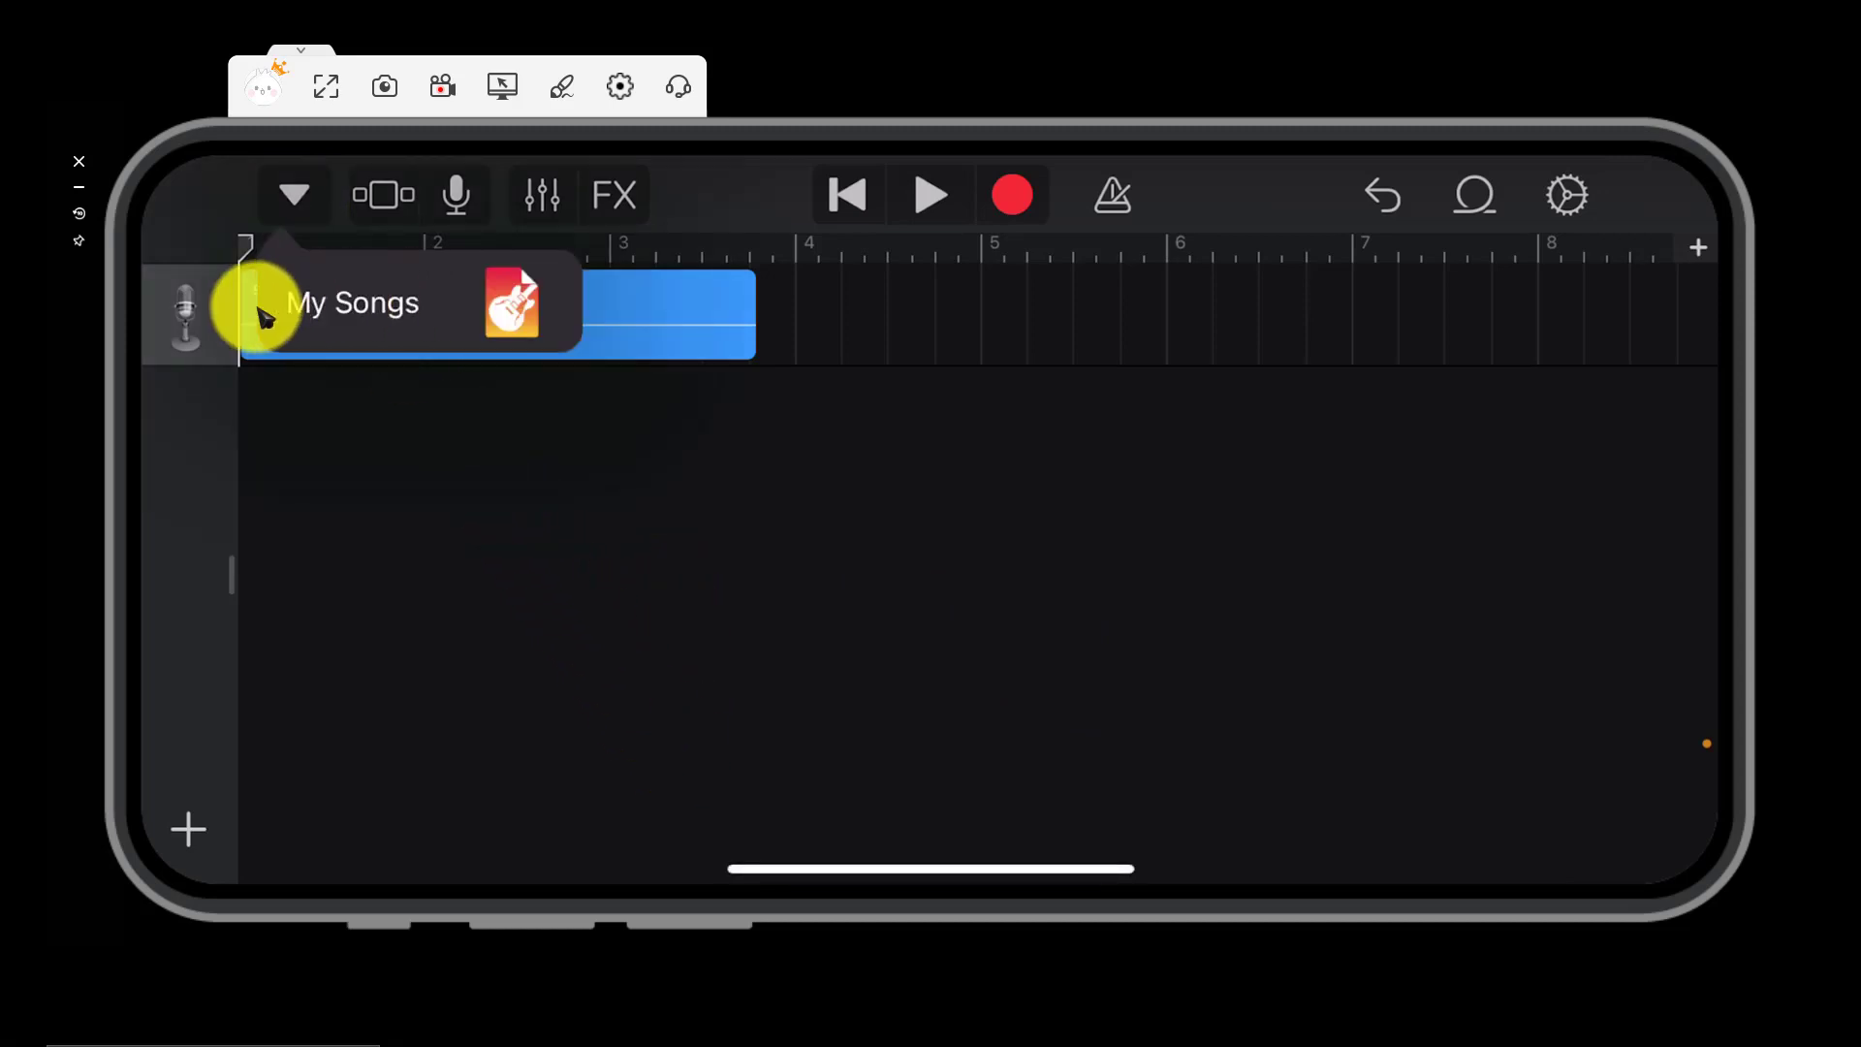
{"action": "left_click", "coordinate": [291, 305]}
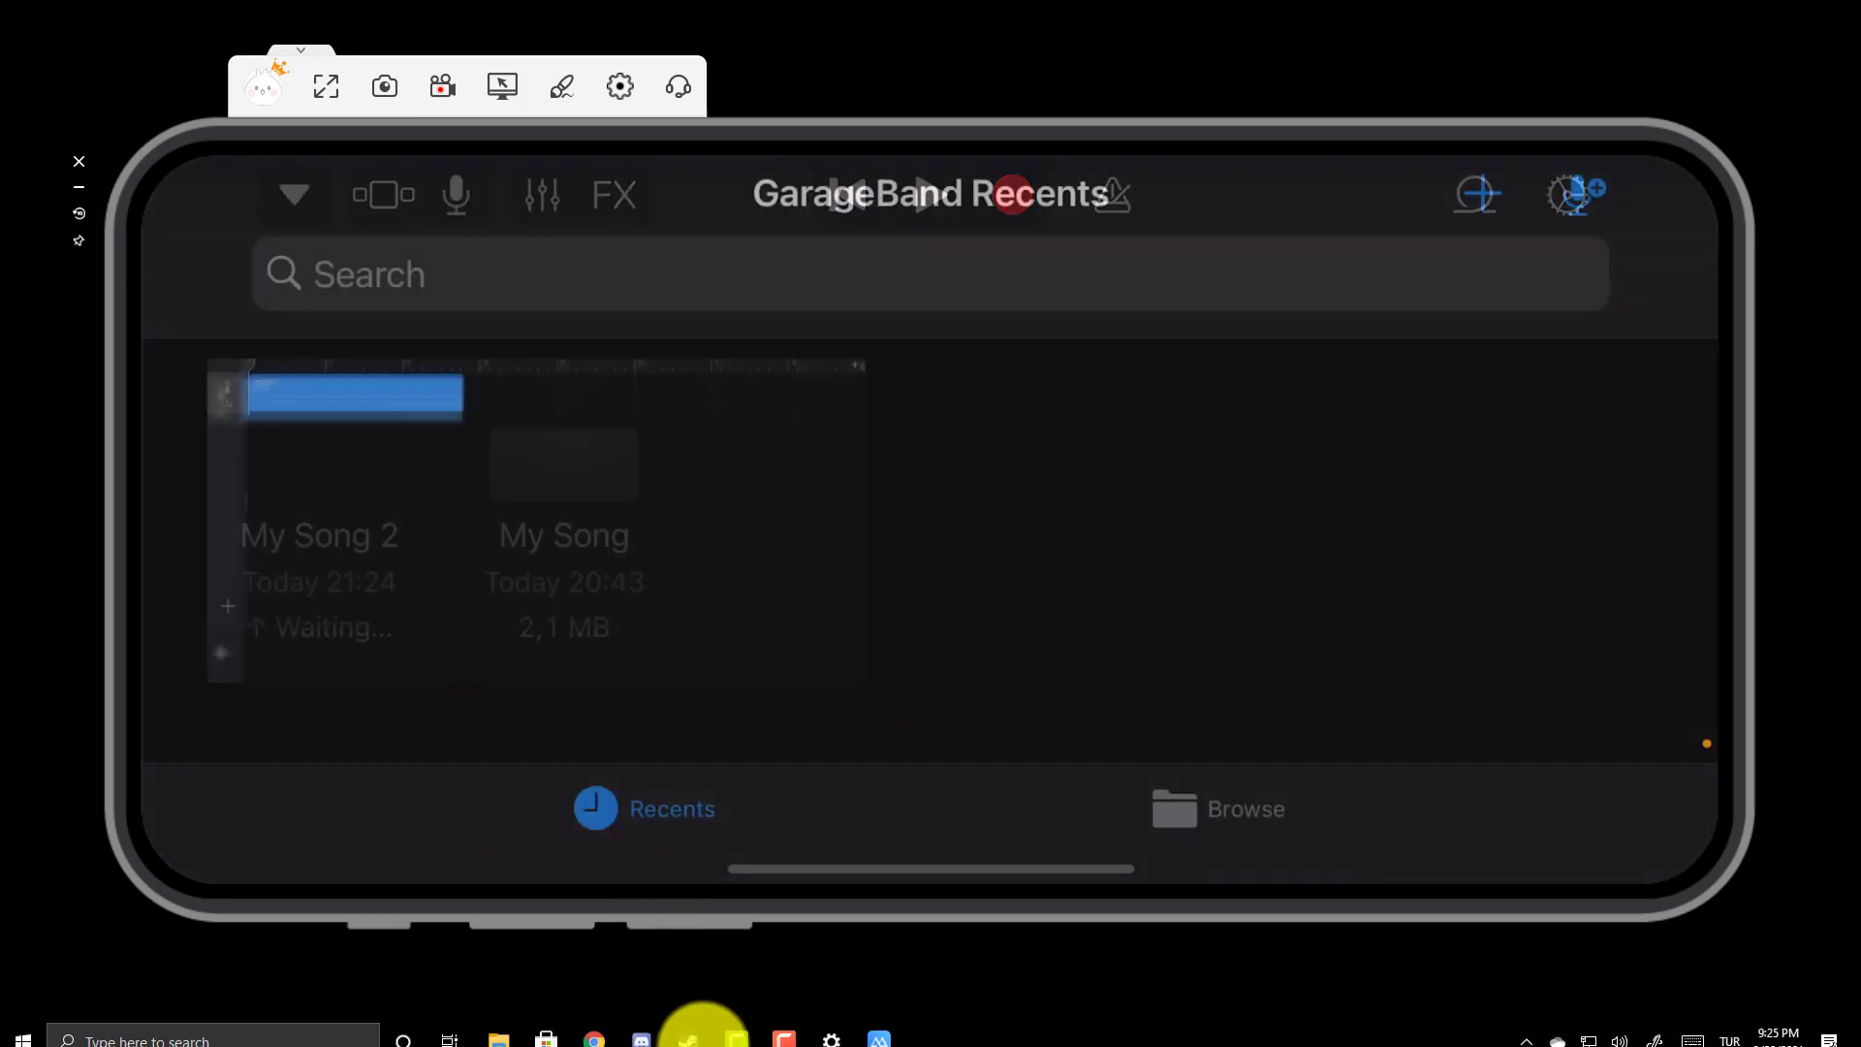
{"action": "mouse_move", "coordinate": [703, 1030]}
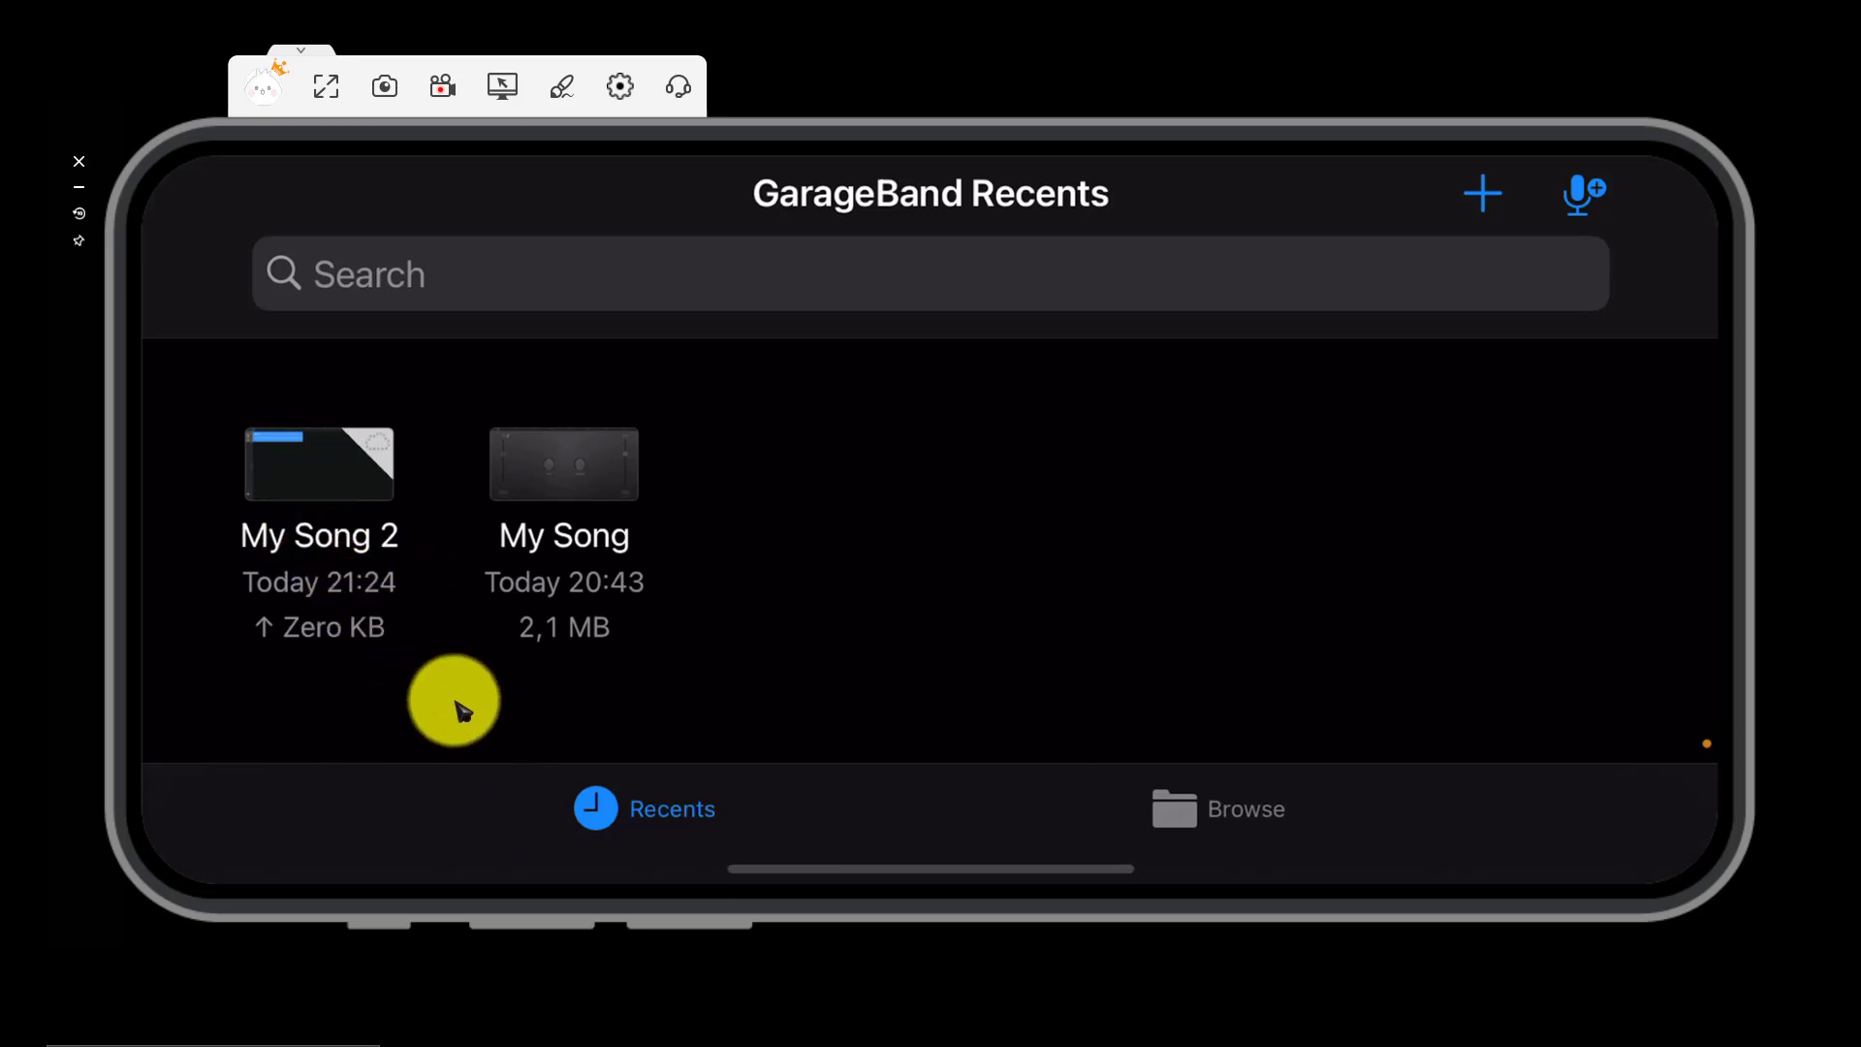
{"action": "left_click", "coordinate": [288, 515]}
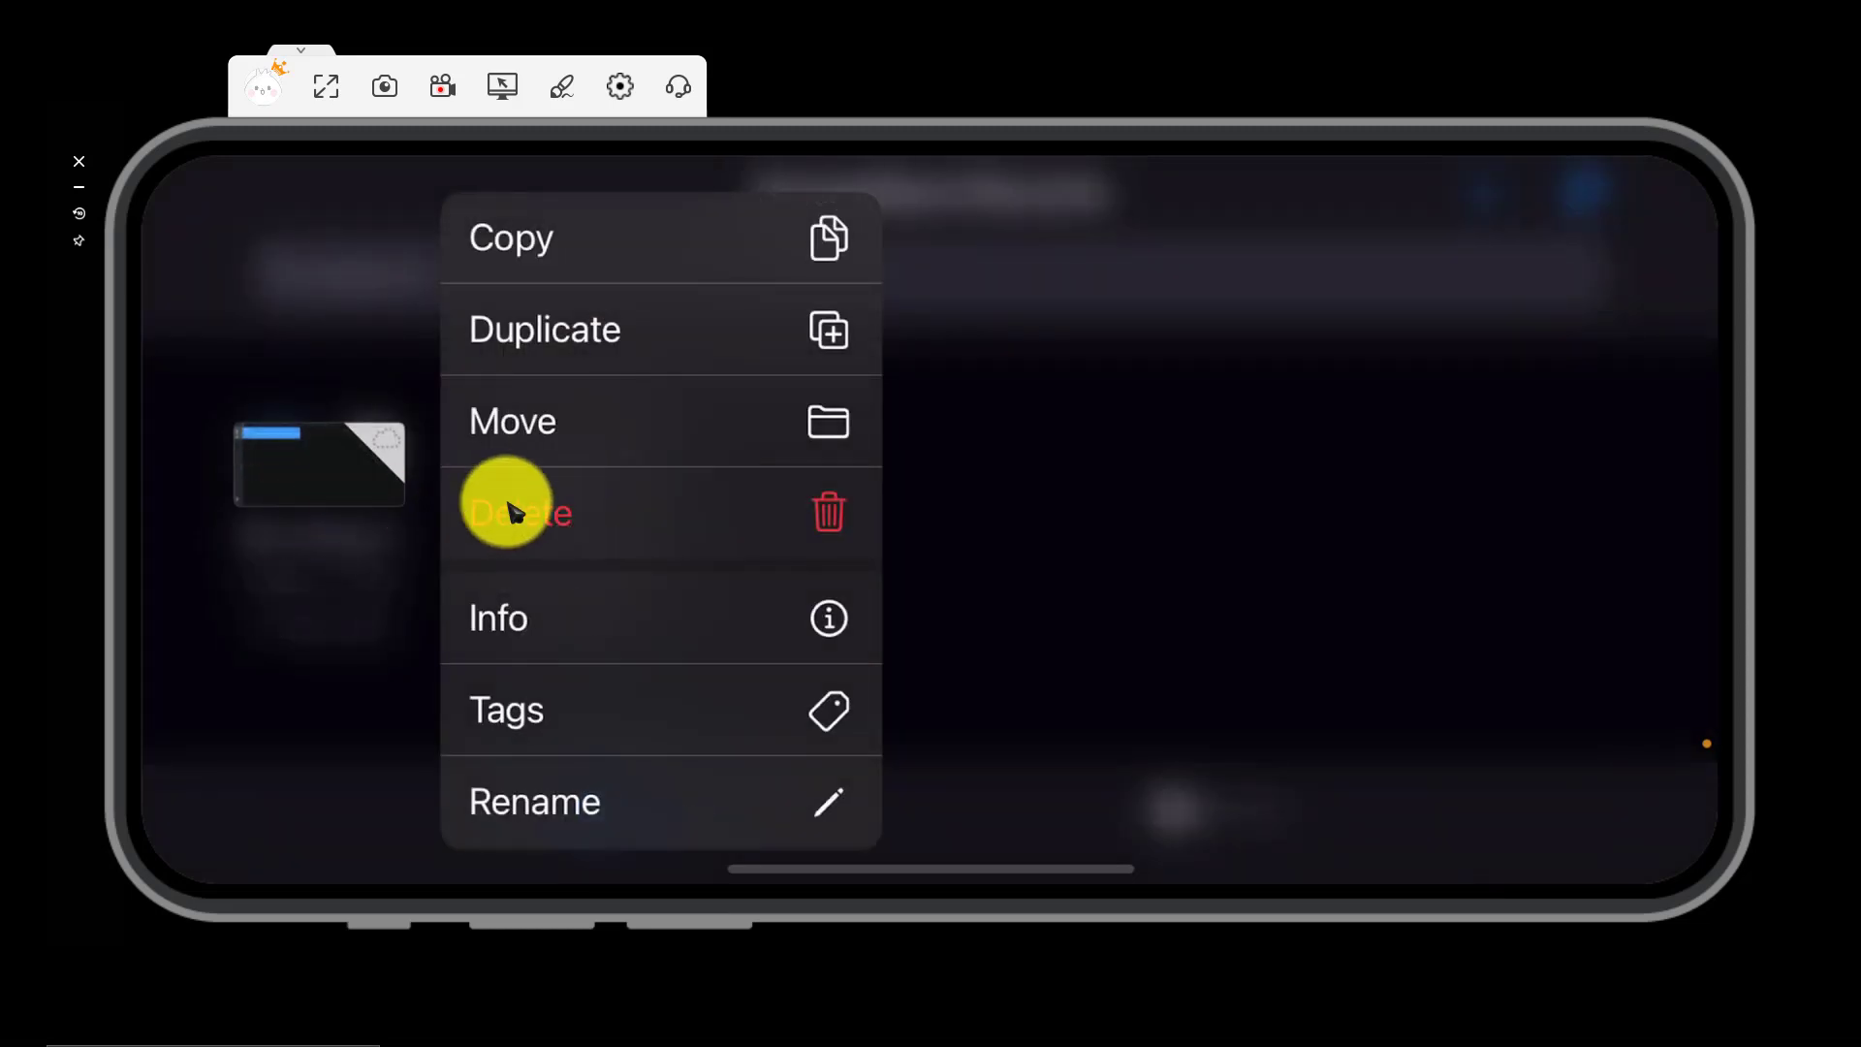
{"action": "scroll", "coordinate": [573, 565], "scroll_direction": "down", "scroll_amount": 3}
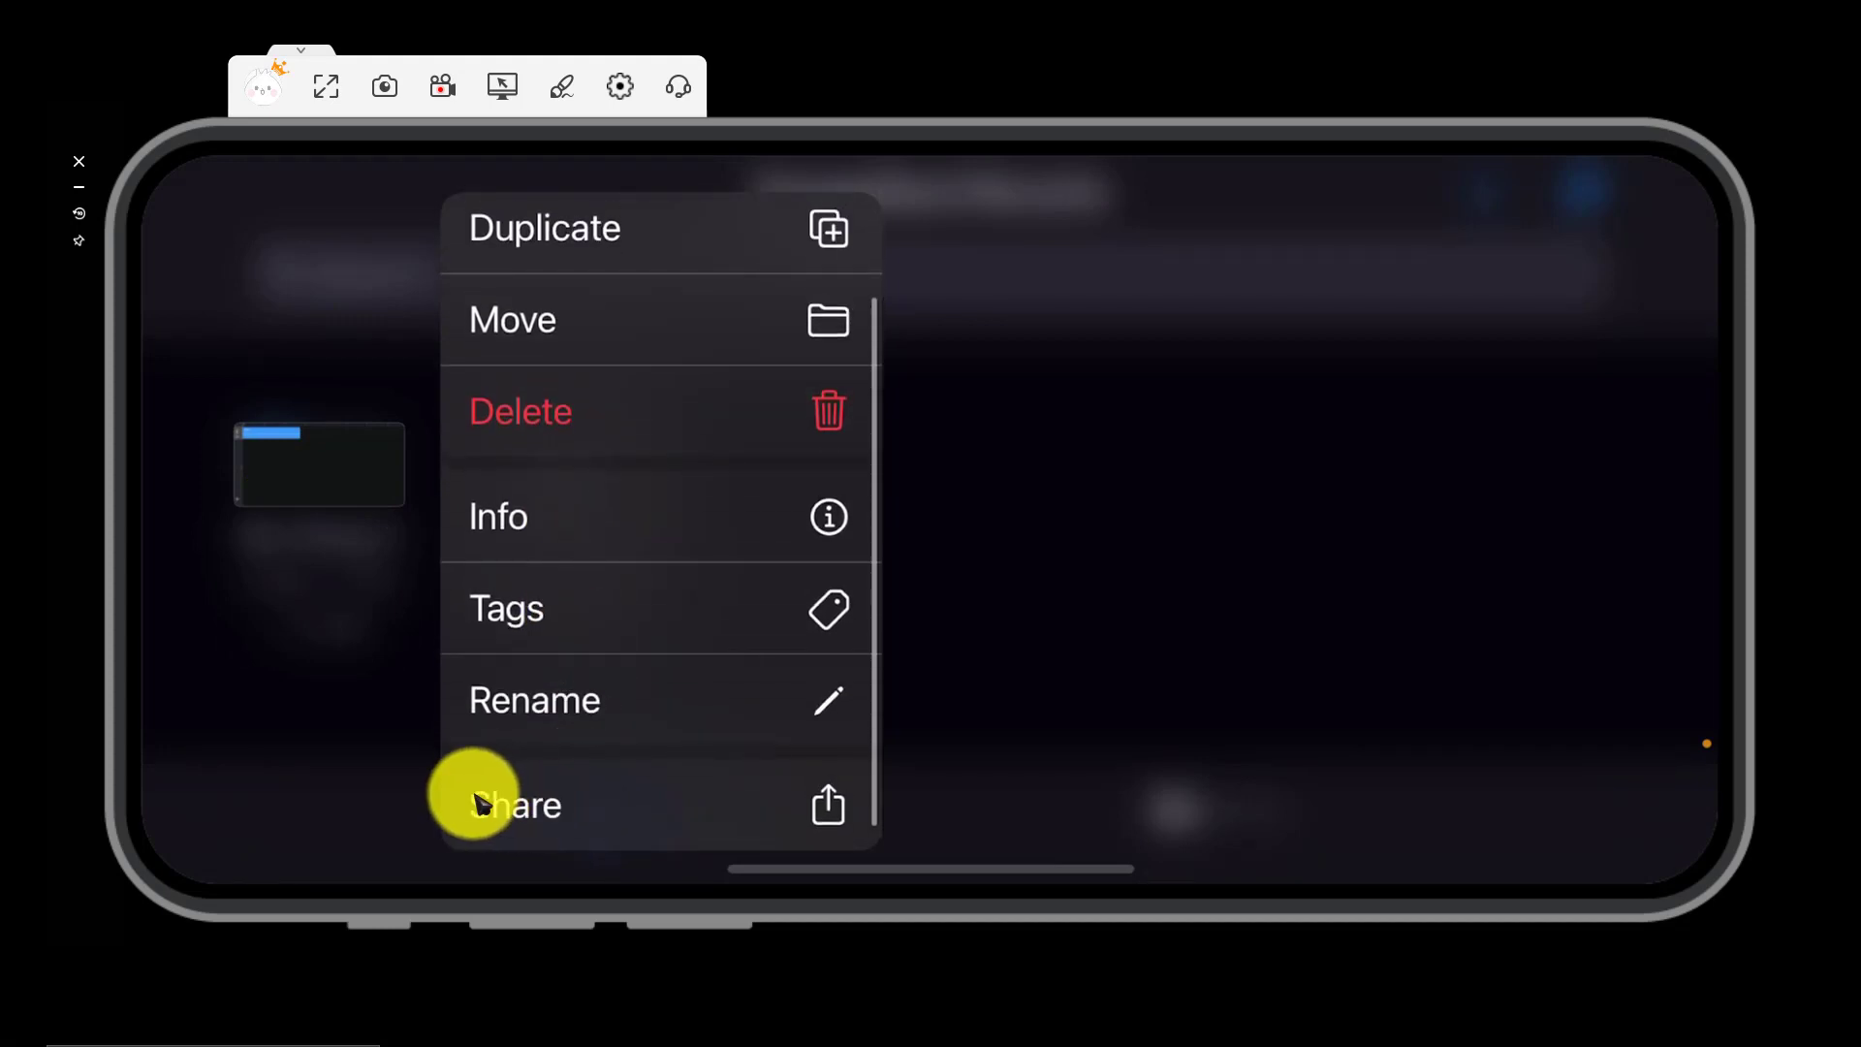
{"action": "left_click", "coordinate": [535, 818]}
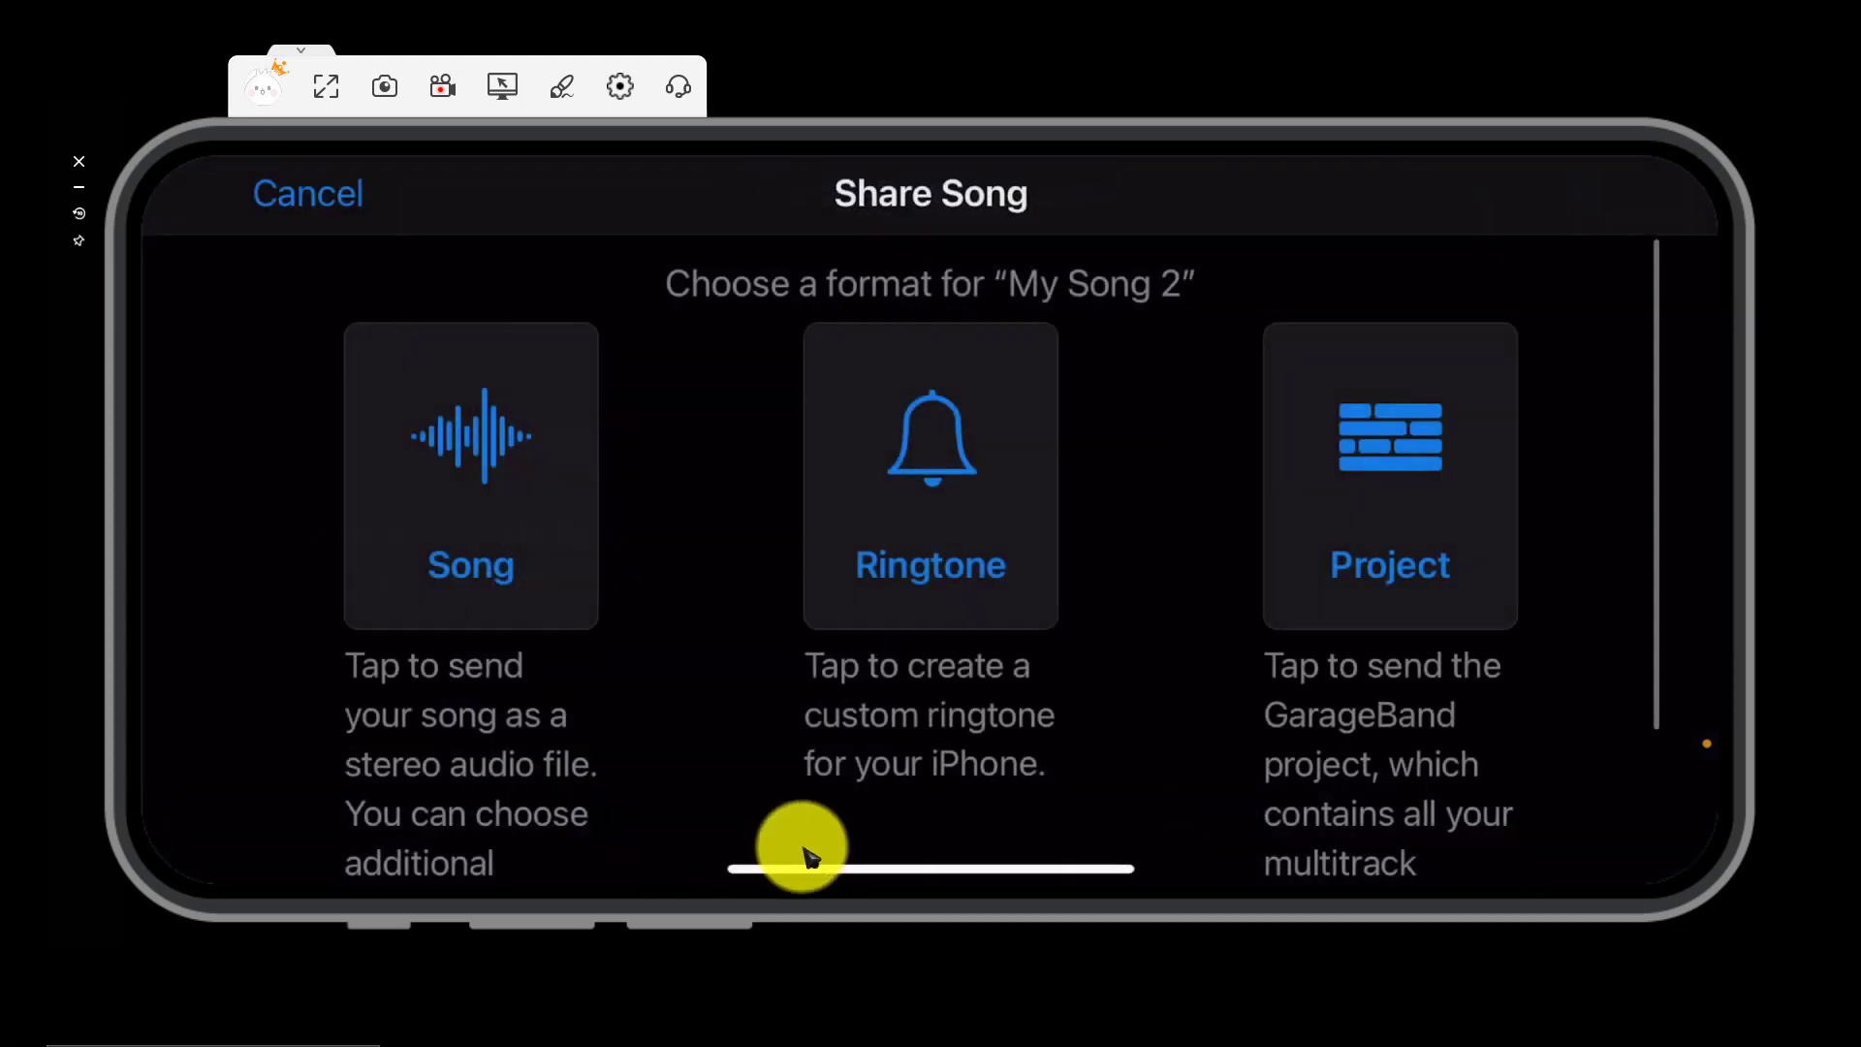
- Choose Ringtone export and replace the default ringtone name with 'Silent'
{"action": "left_click", "coordinate": [983, 515]}
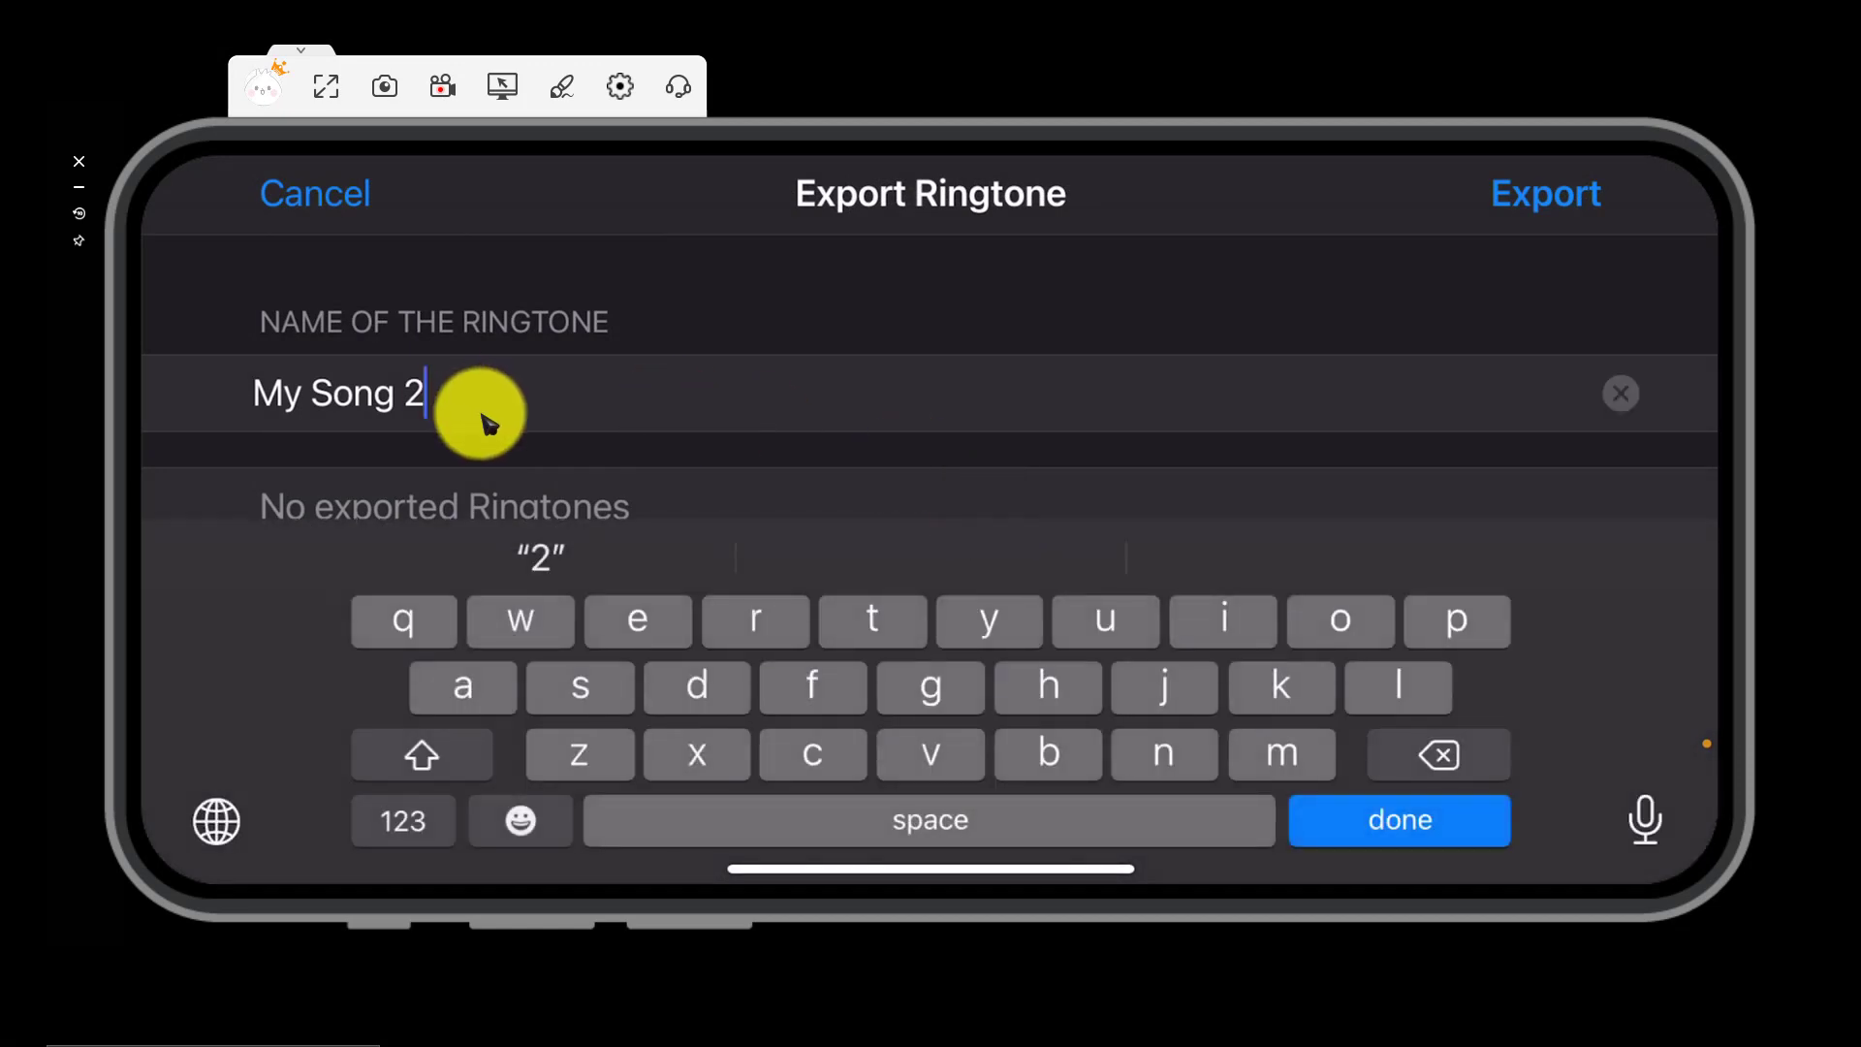
{"action": "key", "text": "BackSpace"}
{"action": "key", "text": "BackSpace"}
{"action": "key", "text": "BackSpace"}
{"action": "key", "text": "BackSpace"}
{"action": "key", "text": "BackSpace"}
{"action": "key", "text": "BackSpace"}
{"action": "key", "text": "BackSpace"}
{"action": "key", "text": "BackSpace"}
{"action": "key", "text": "BackSpace"}
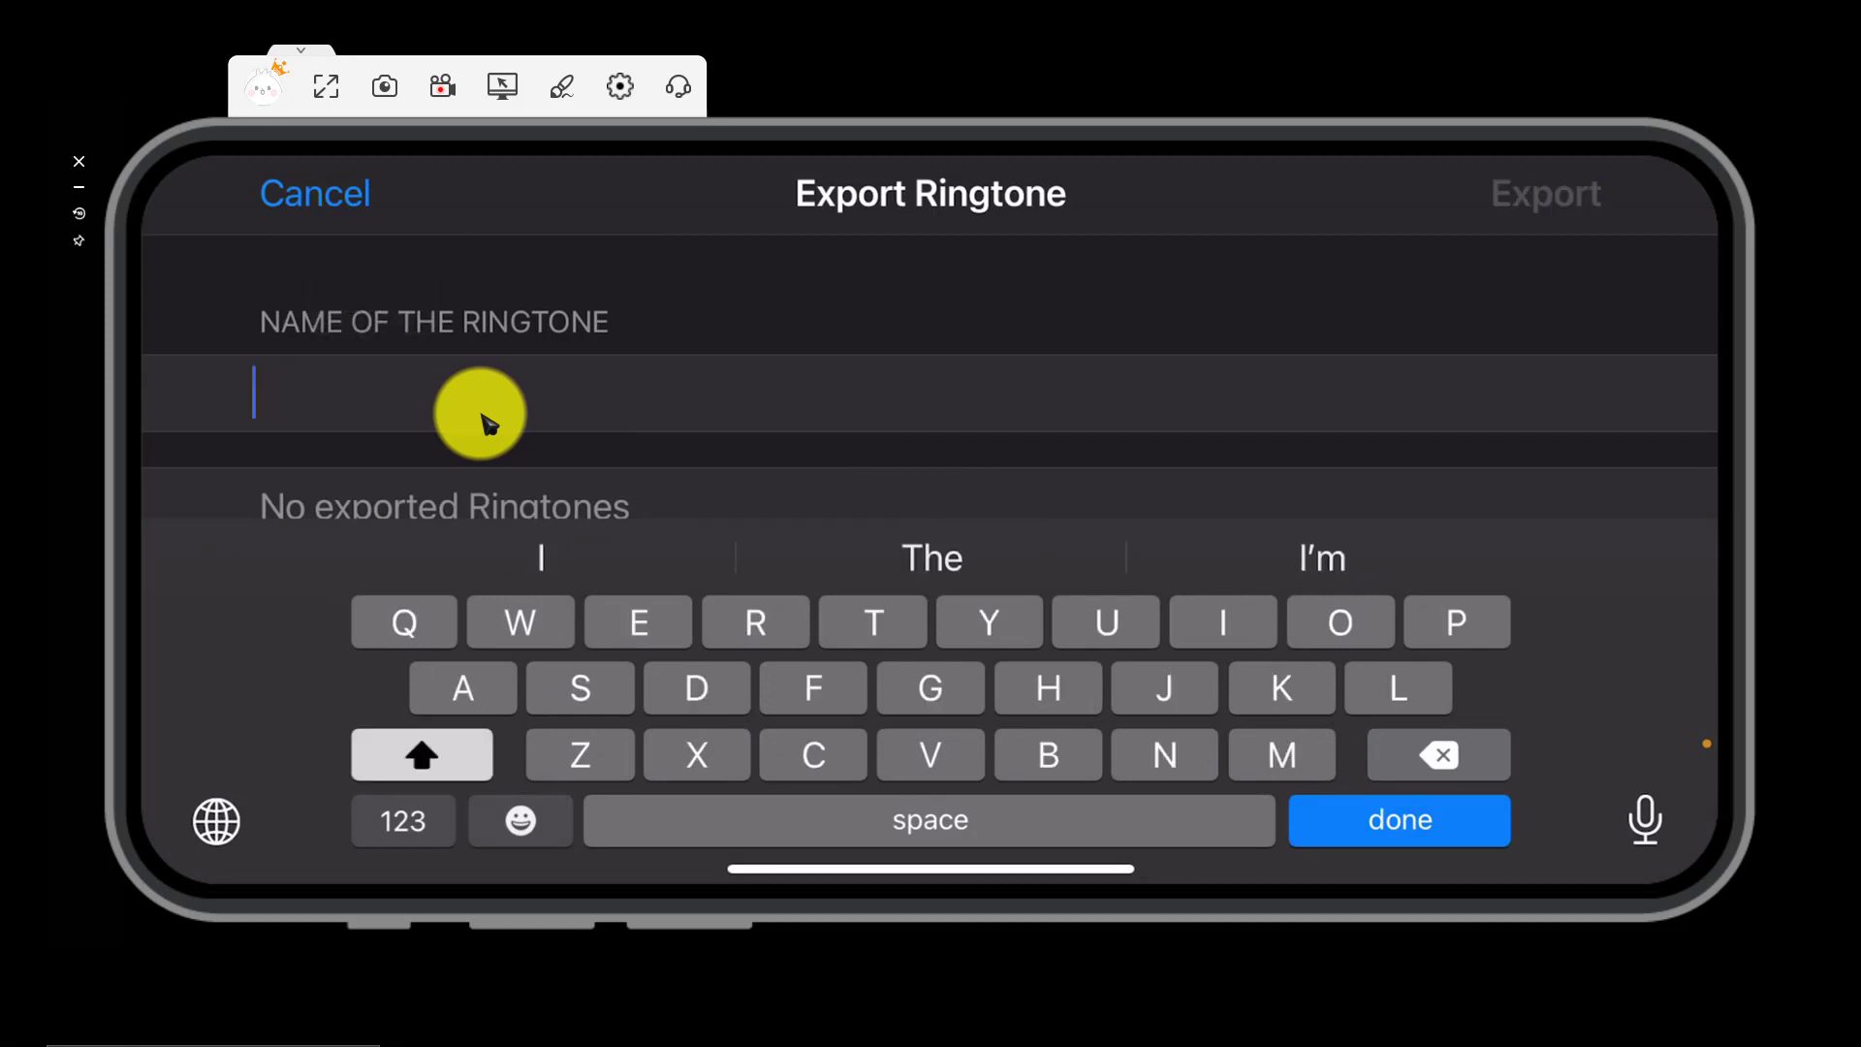
{"action": "type", "text": "S"}
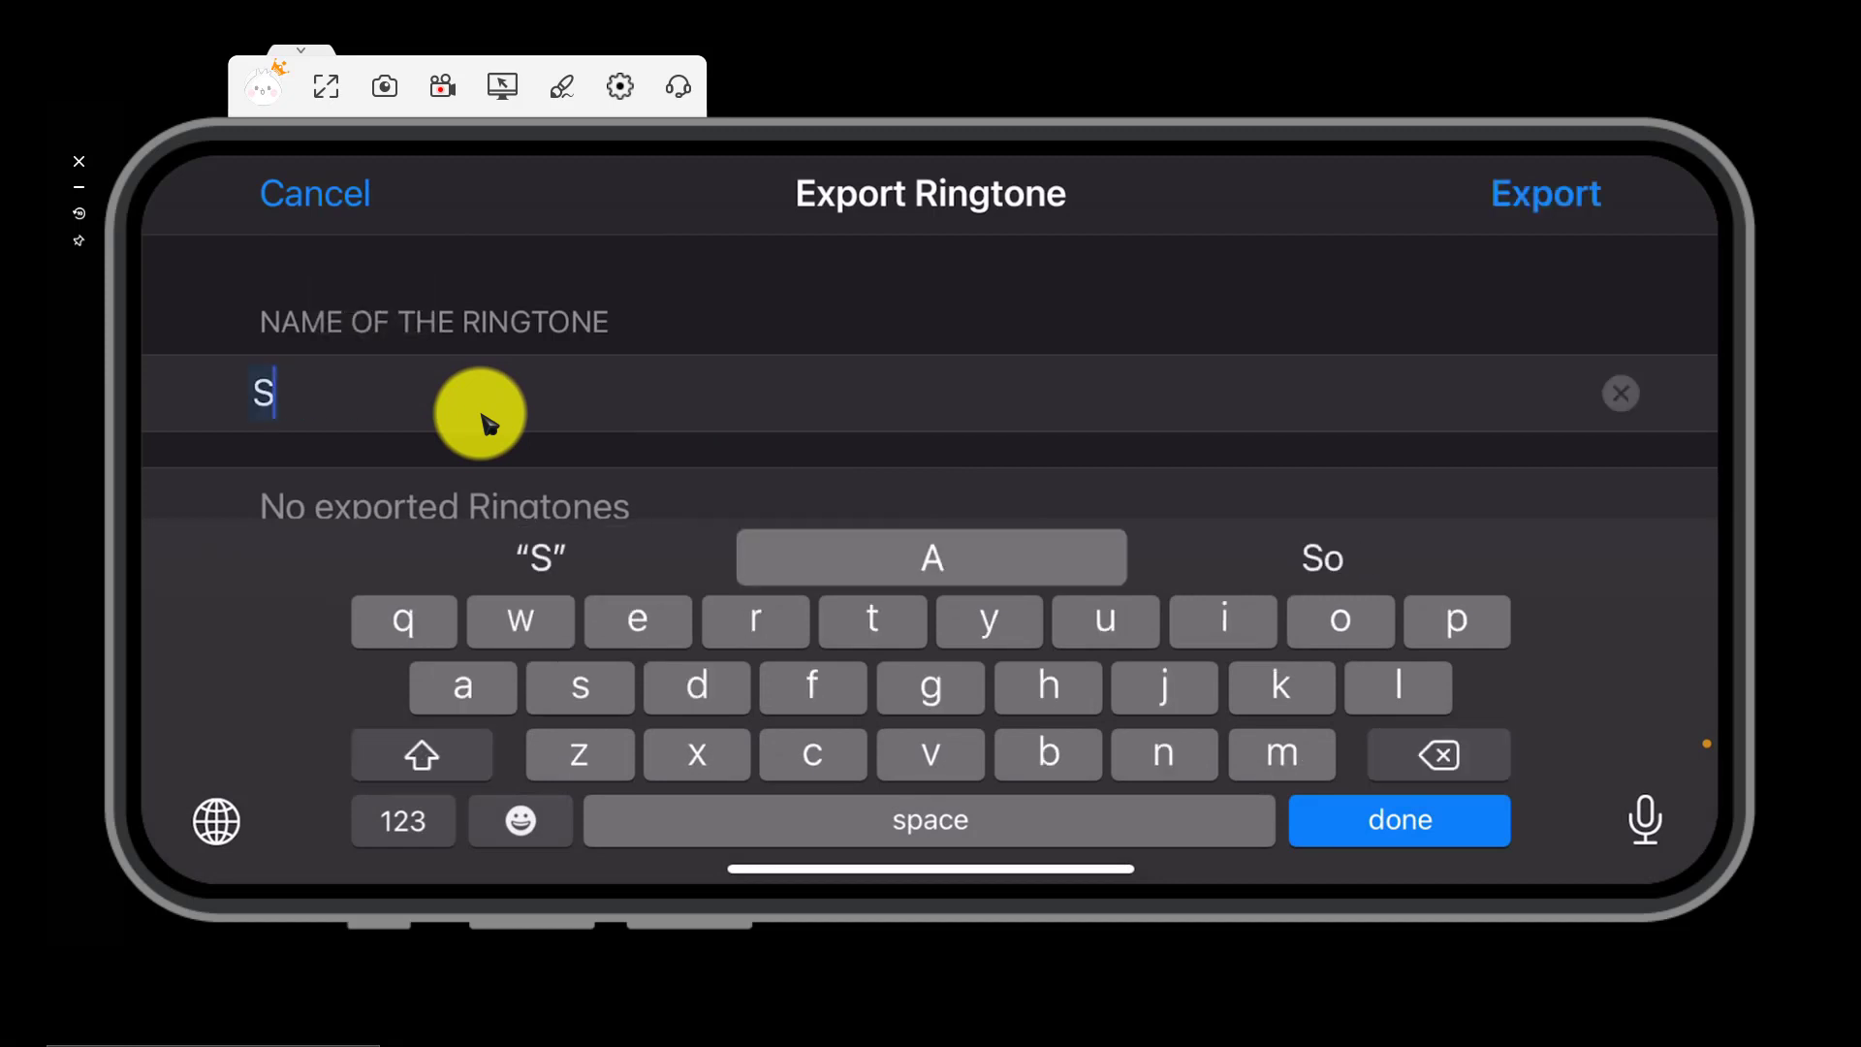
{"action": "type", "text": "il"}
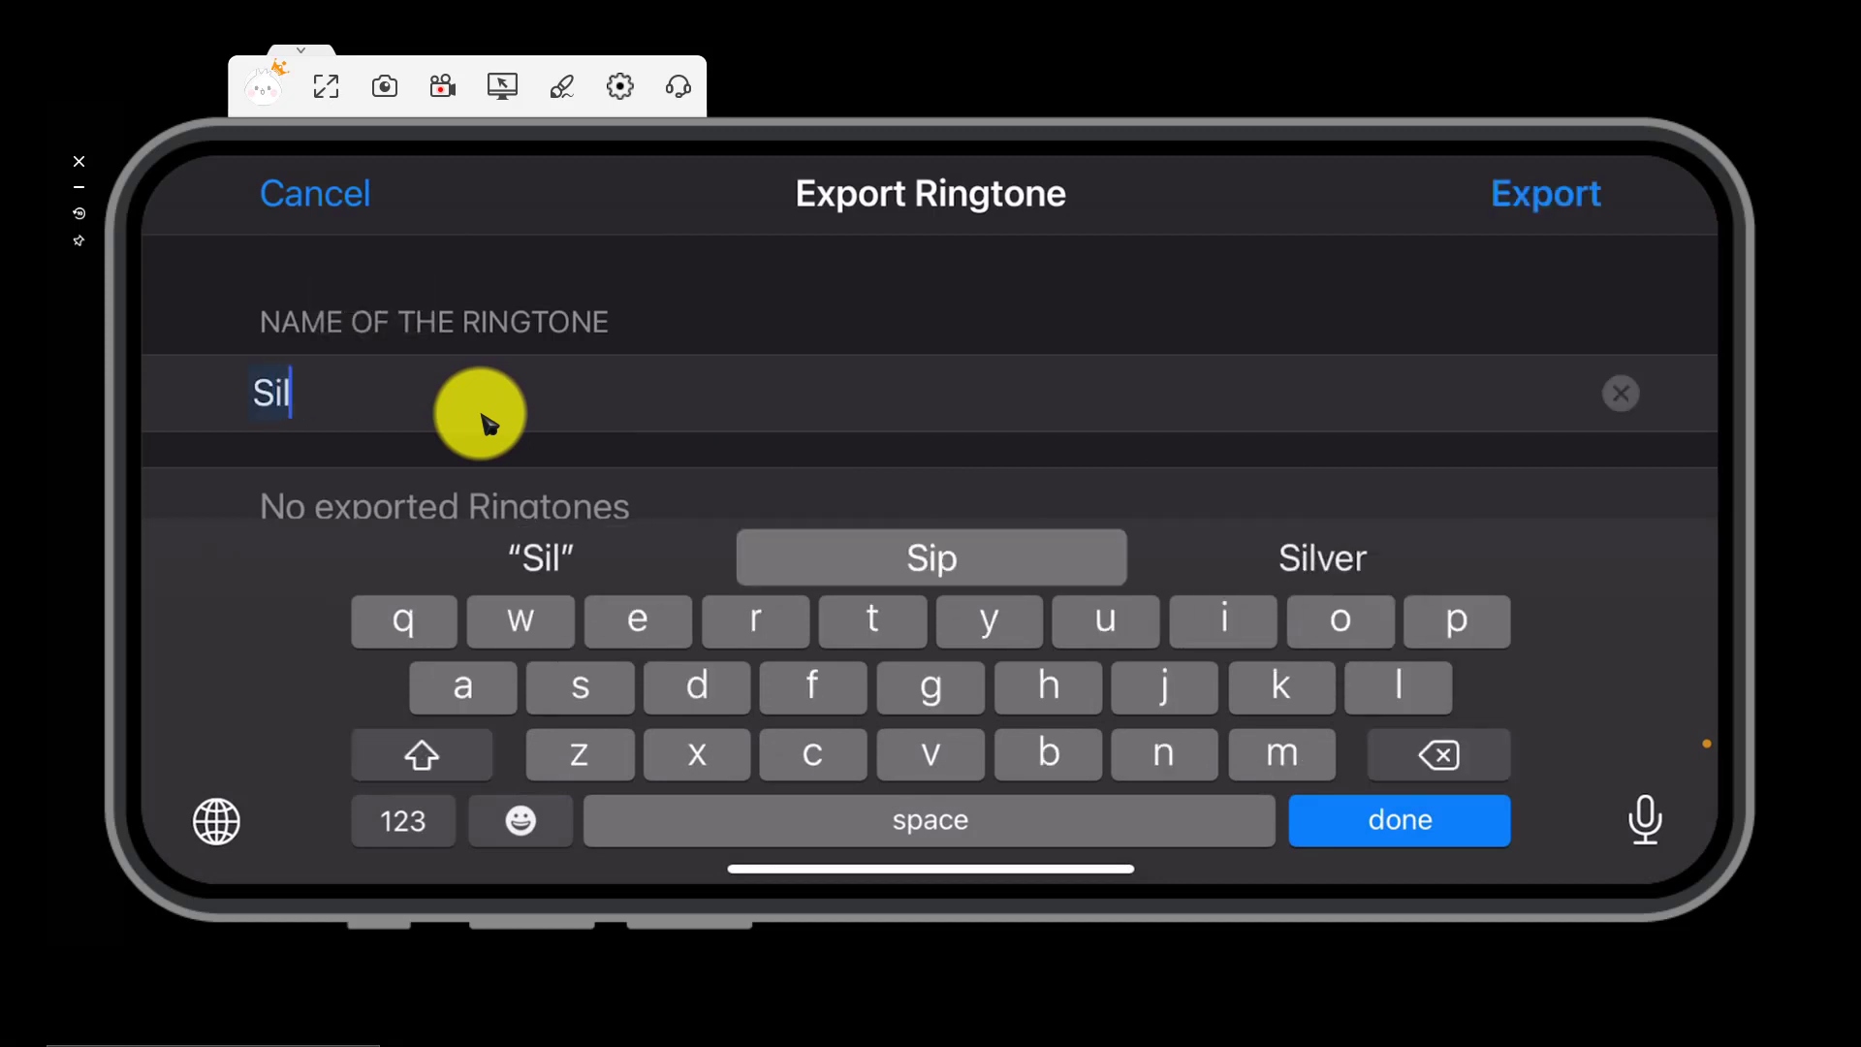
{"action": "type", "text": "e"}
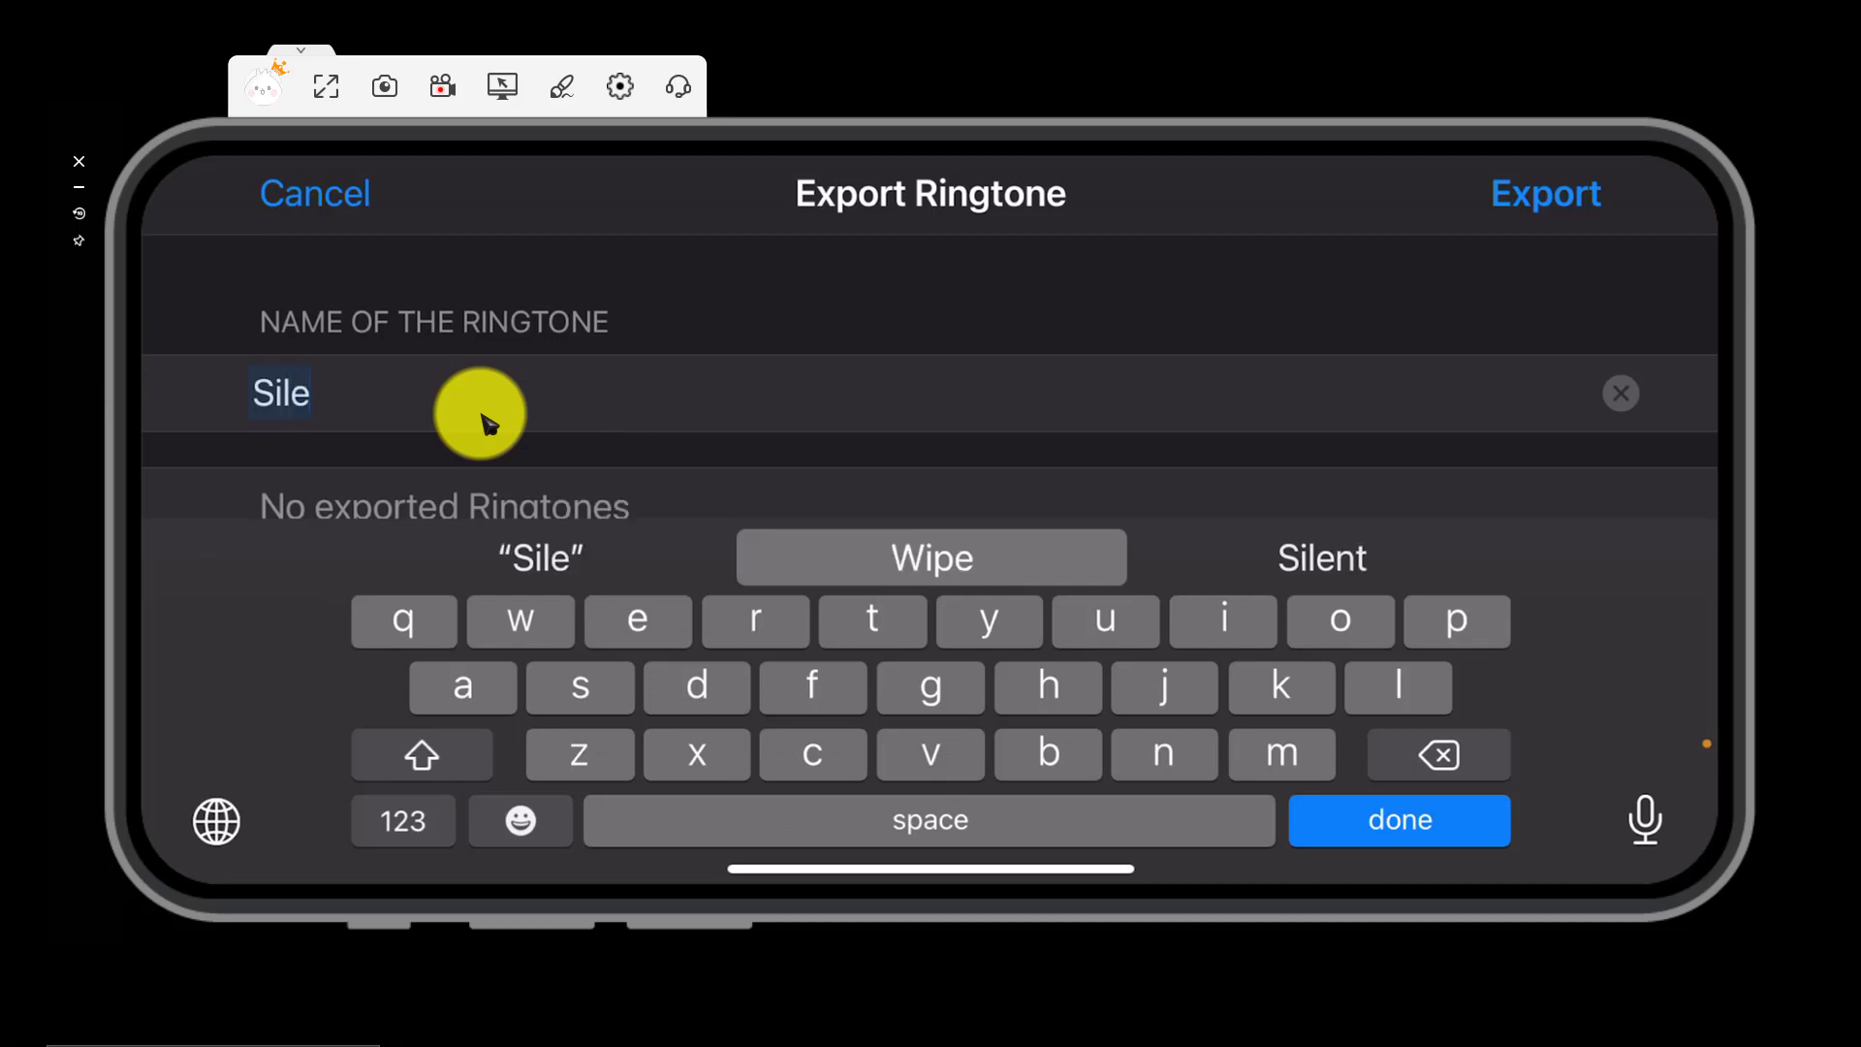
{"action": "type", "text": "nt"}
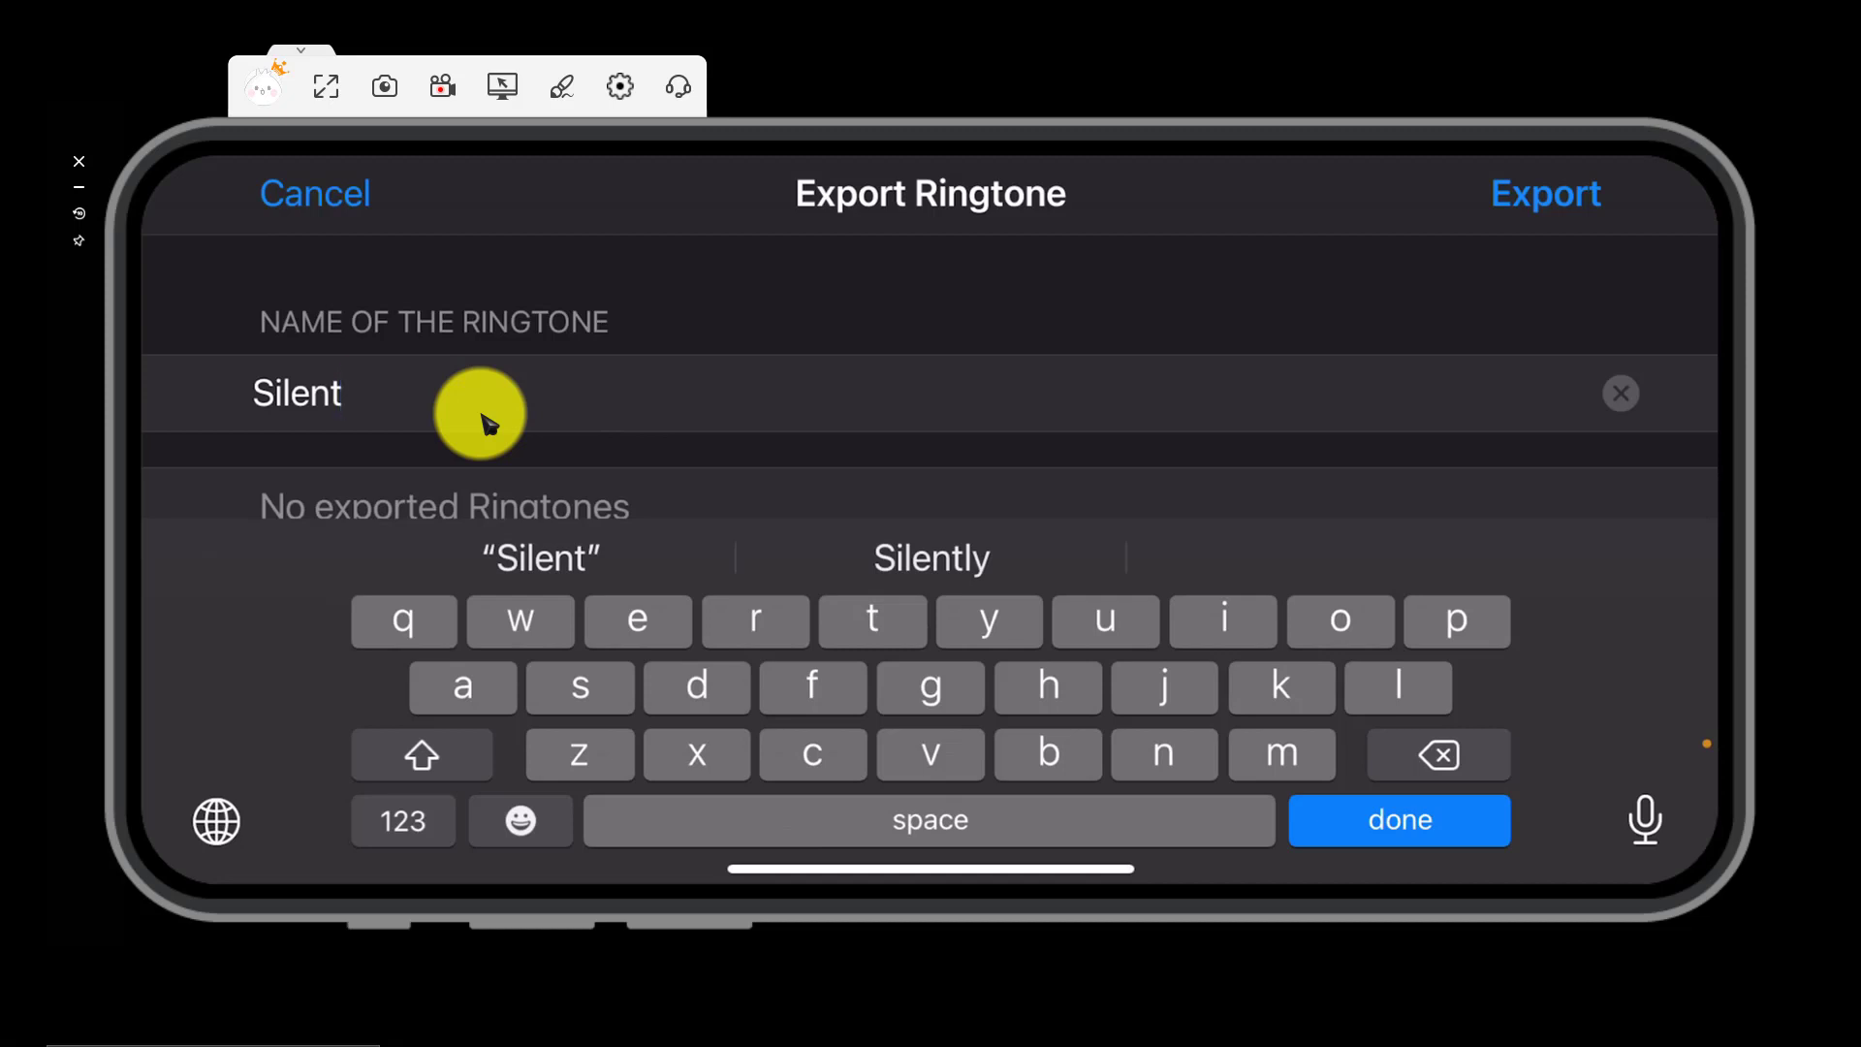
- Confirm the 'Silent' ringtone name and close the Ringtone Export Successful notice
{"action": "key", "text": "Return"}
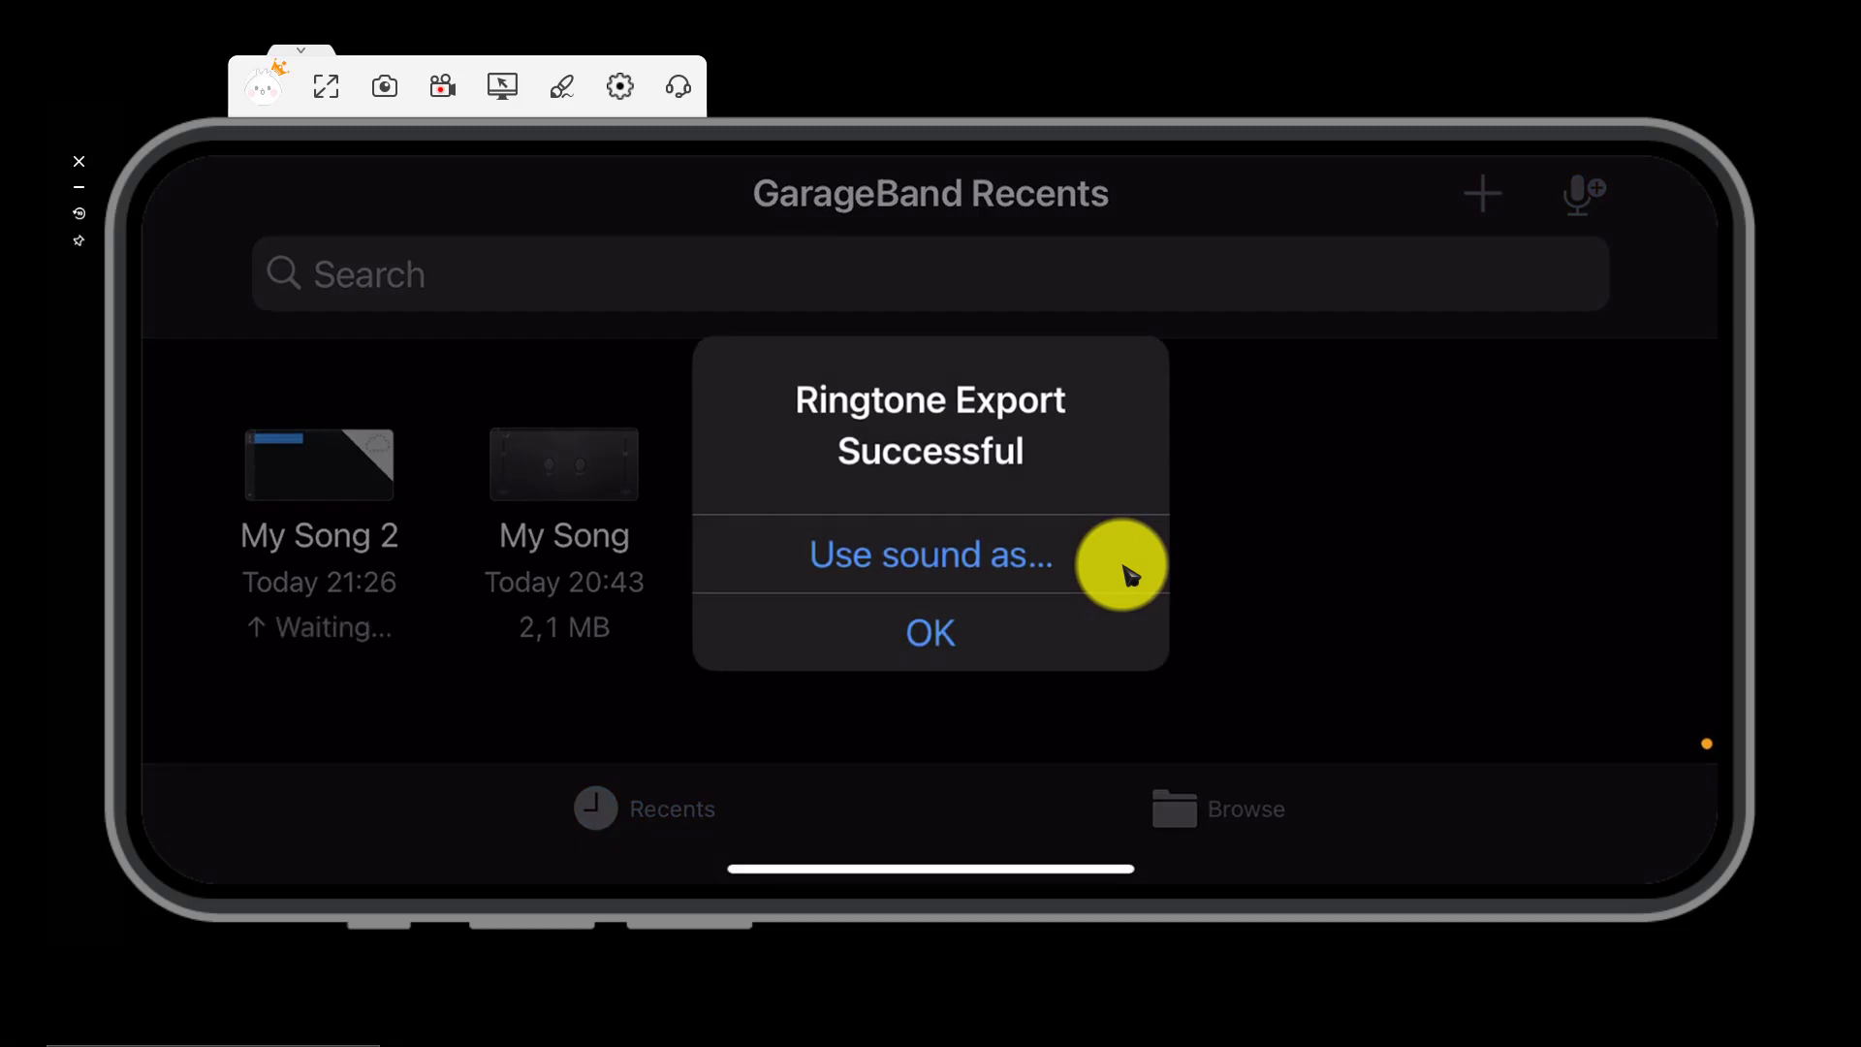
{"action": "left_click", "coordinate": [1127, 570]}
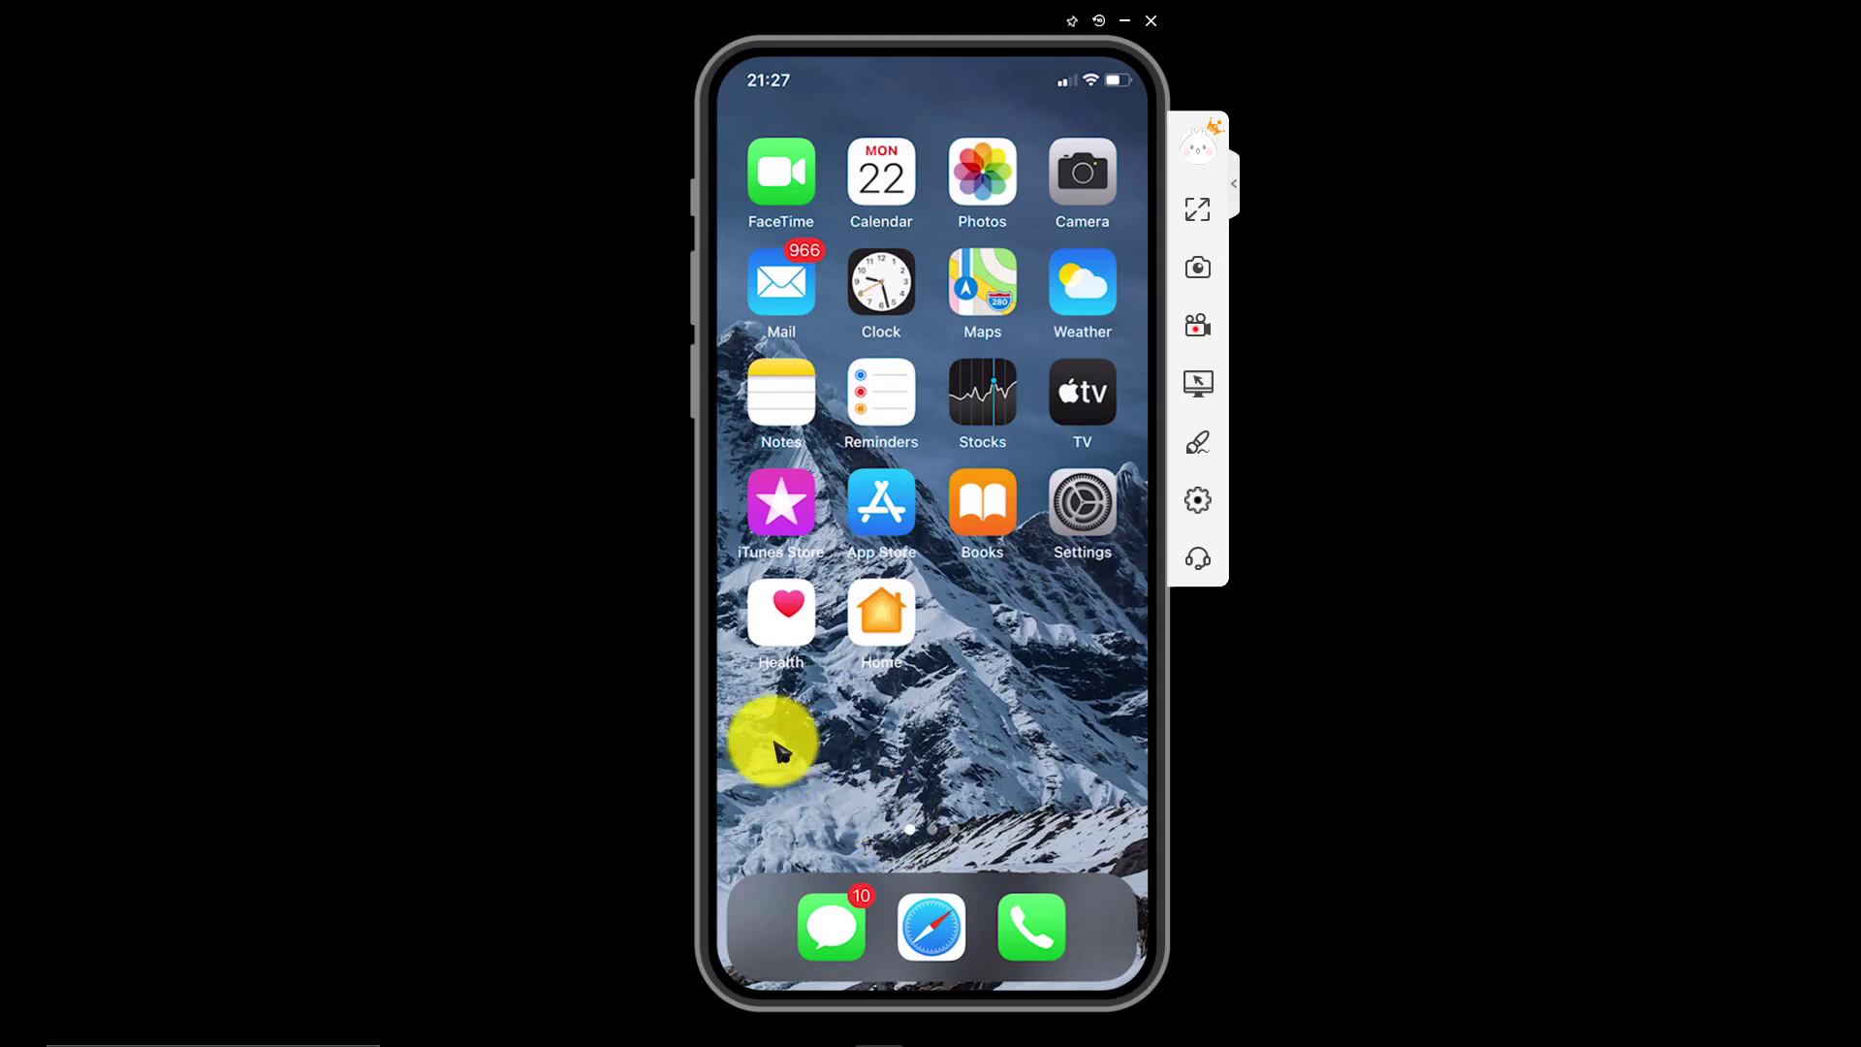
- Go to Contacts in the Phone app and open the chosen contact's details
{"action": "left_click", "coordinate": [1035, 960]}
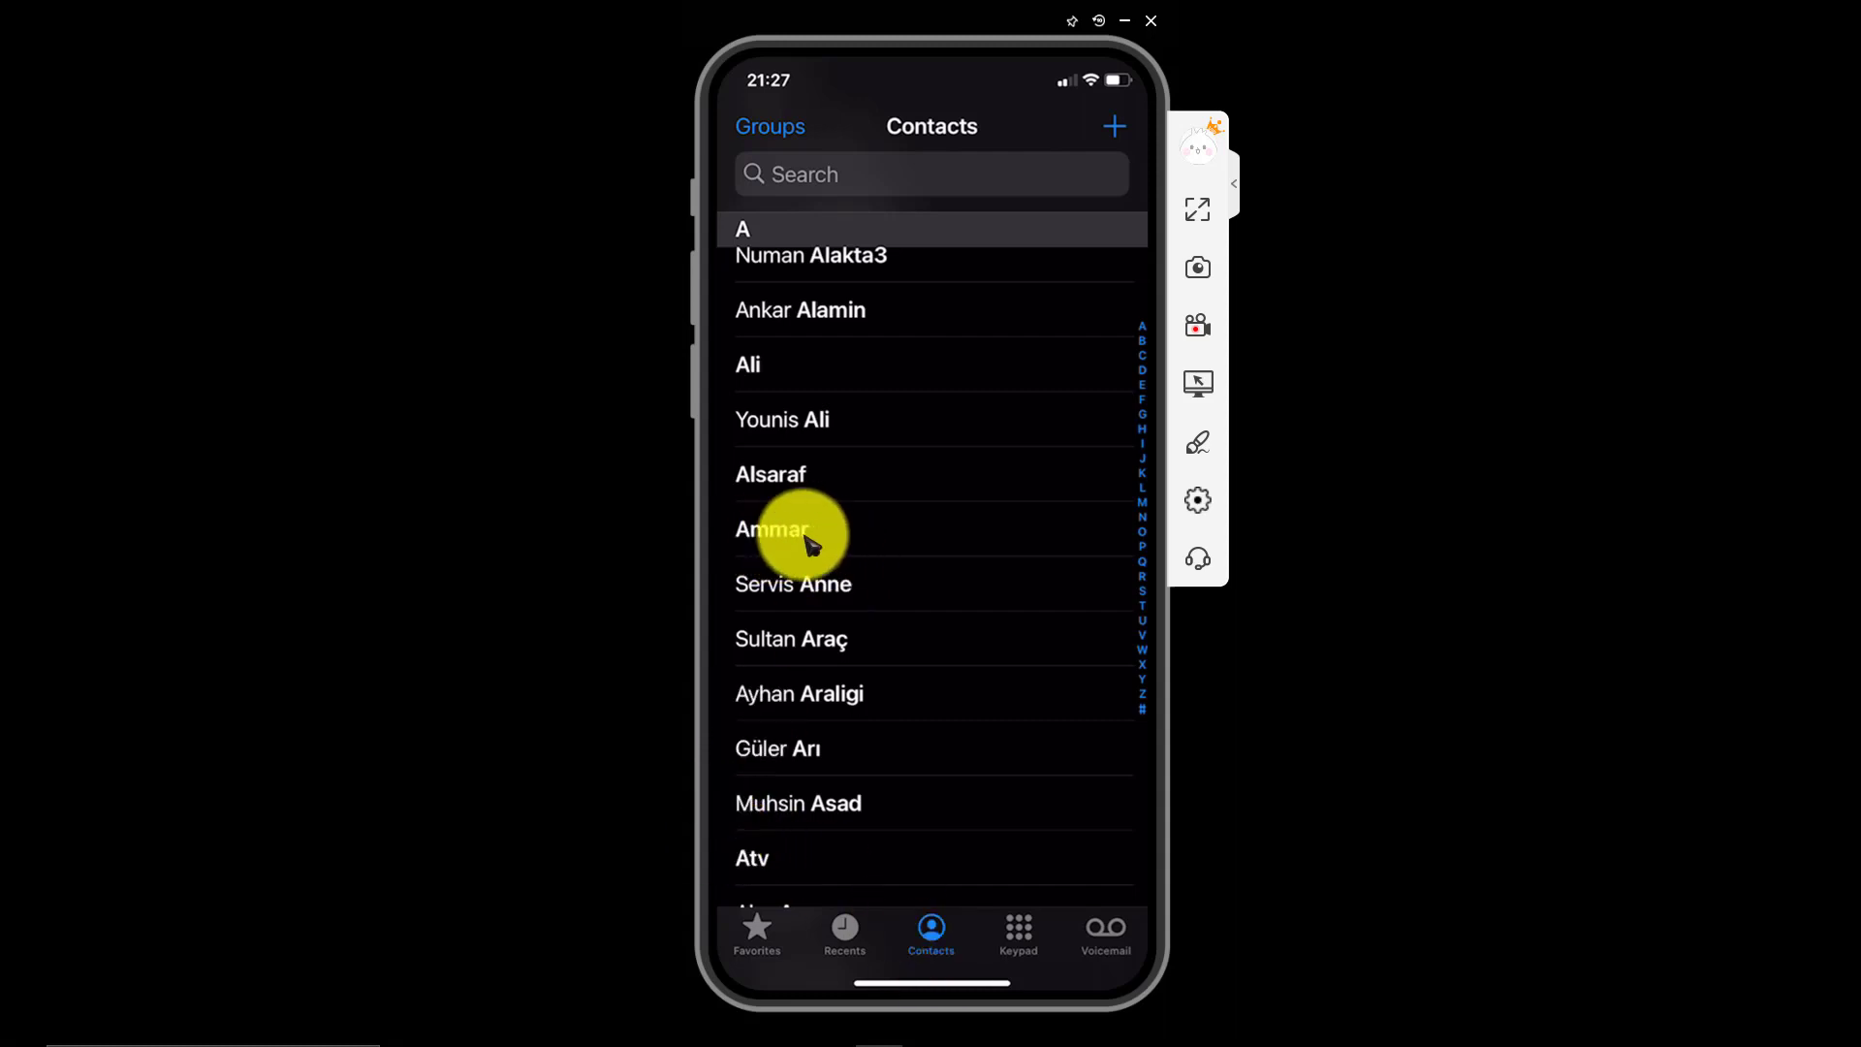
{"action": "left_click", "coordinate": [756, 543]}
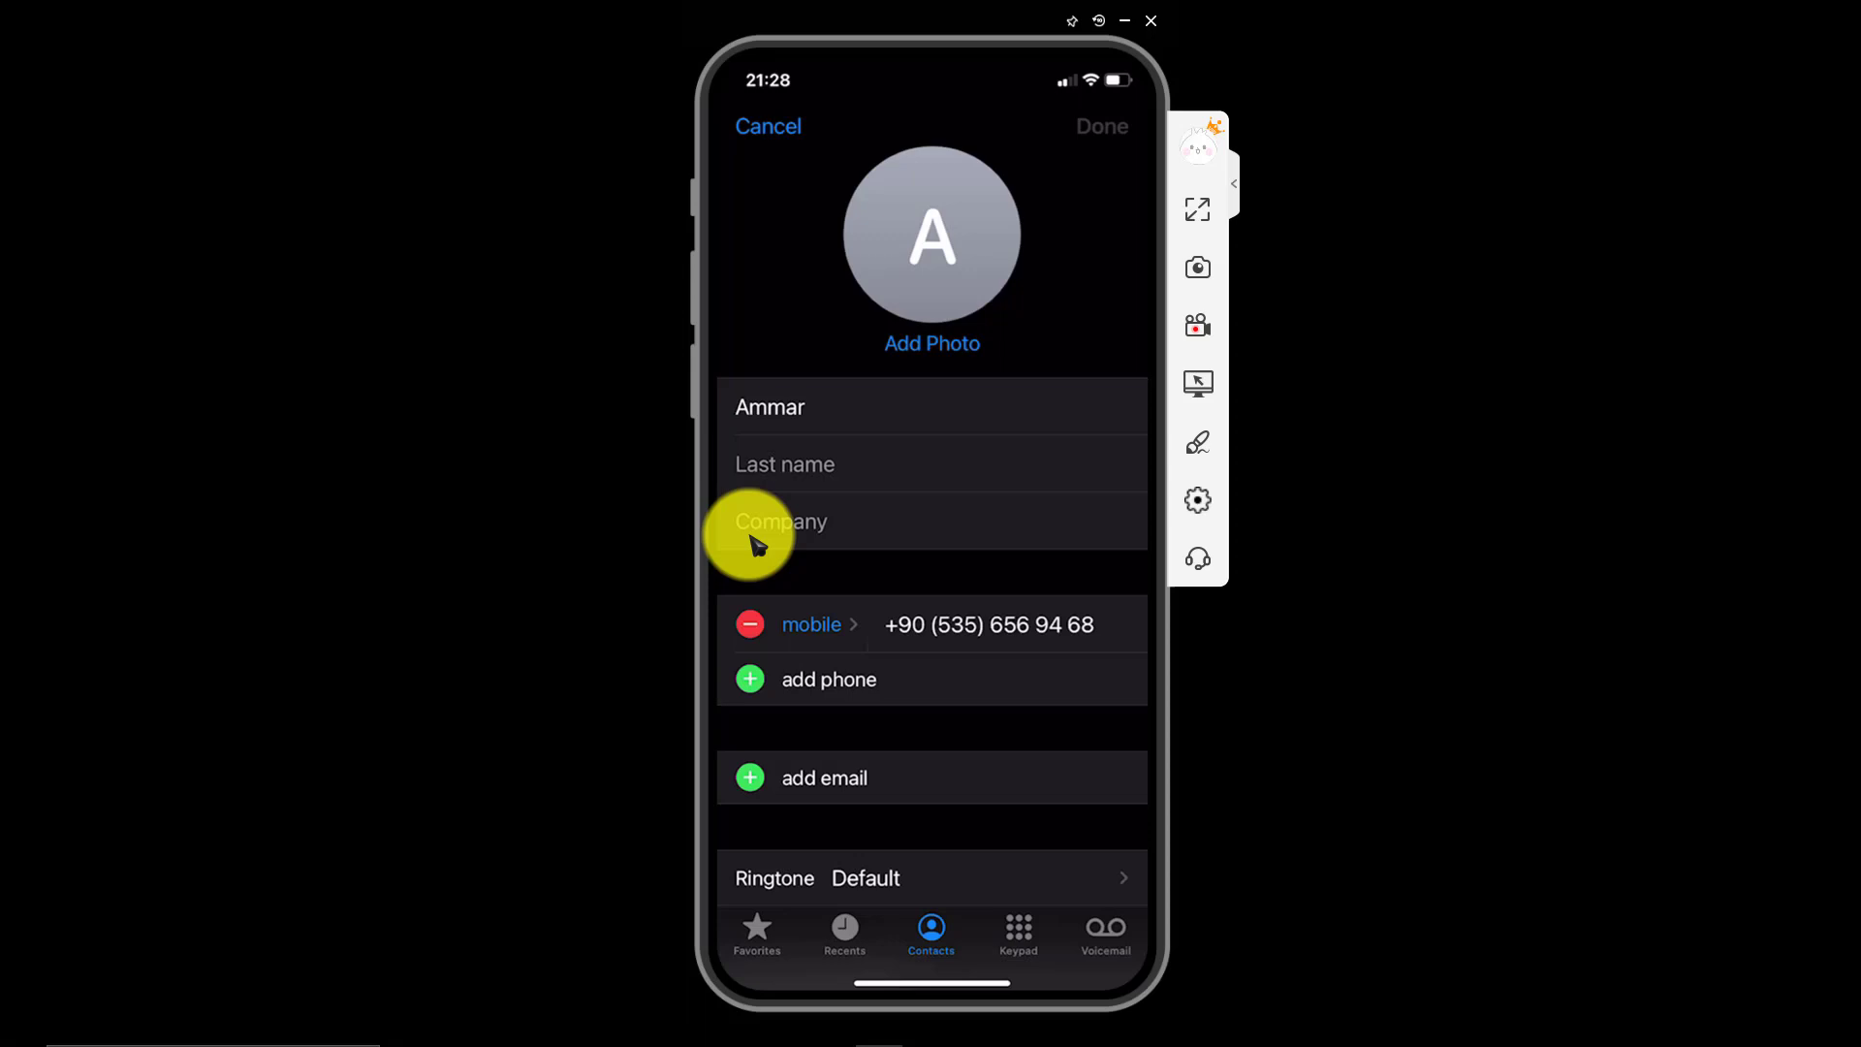
- Select Silent as this contact's ringtone instead of Reflection
{"action": "scroll", "coordinate": [757, 545], "scroll_direction": "down", "scroll_amount": 3}
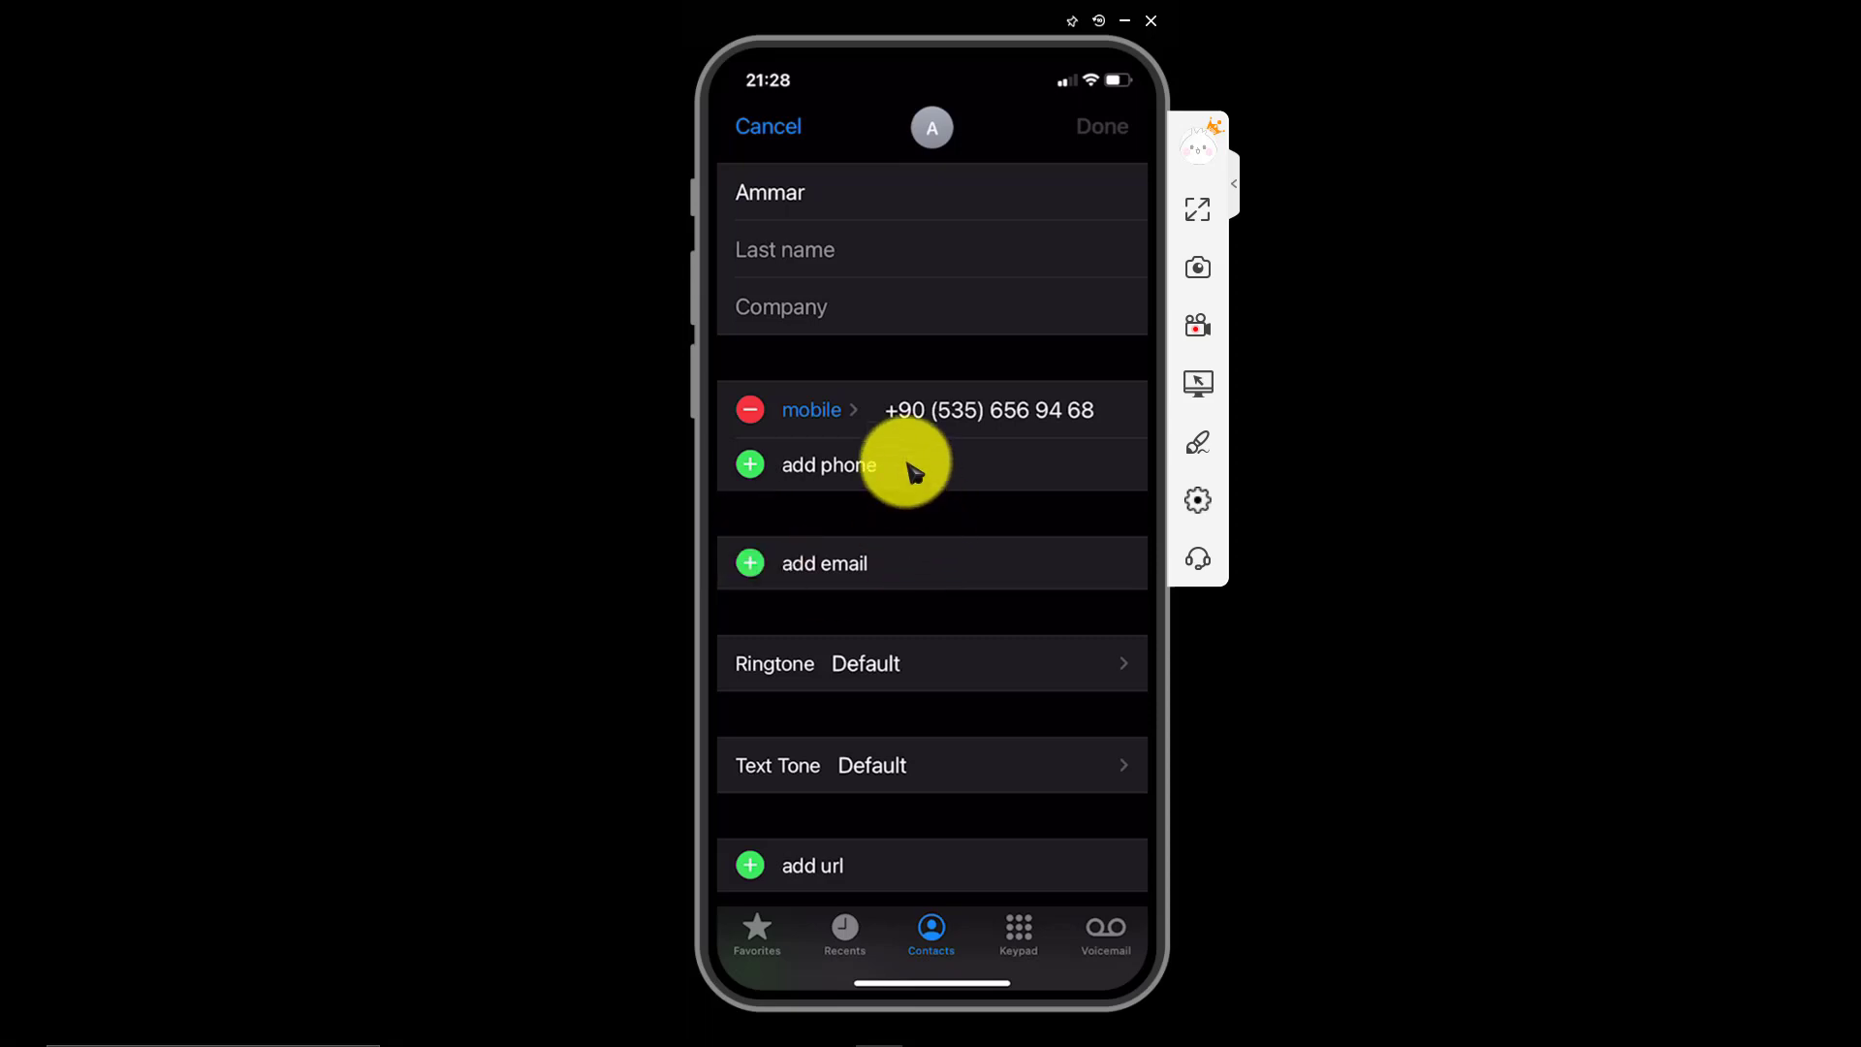
{"action": "left_click", "coordinate": [843, 675]}
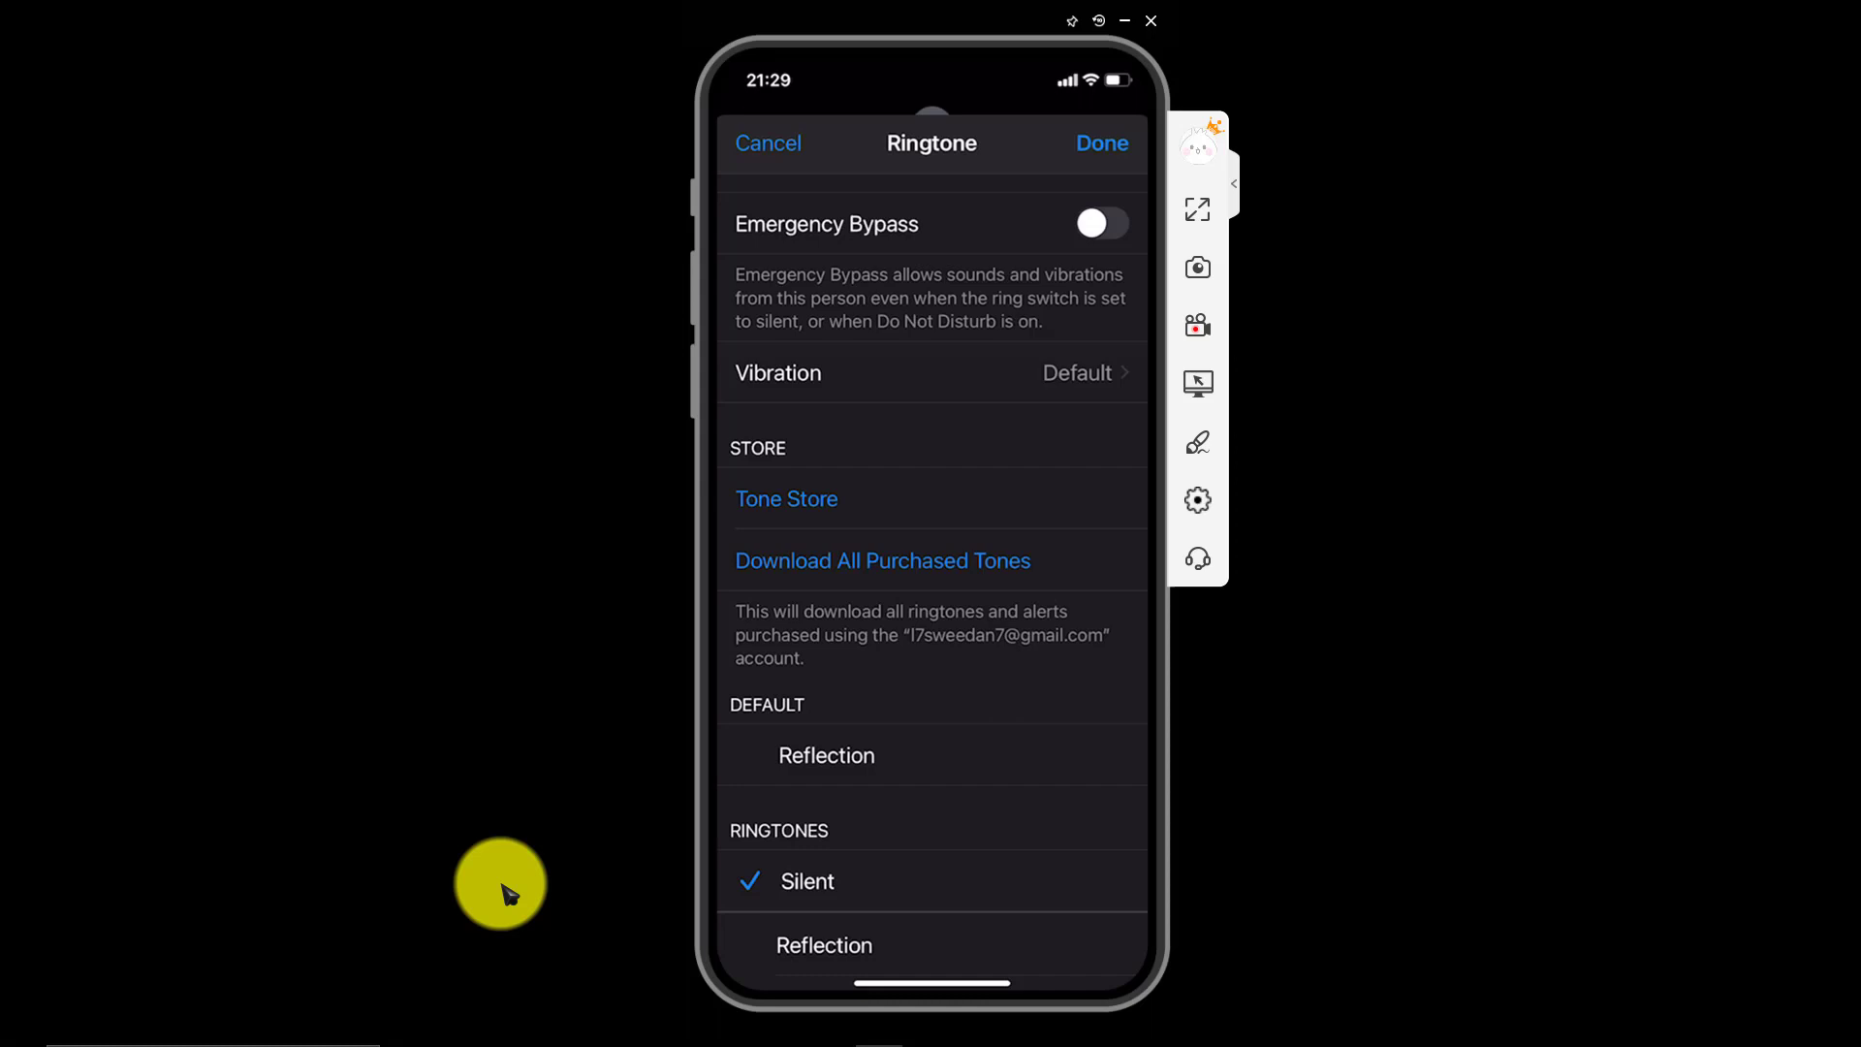
- Set the contact's Vibration to None and go back to the Ringtone screen
{"action": "left_click", "coordinate": [1061, 382]}
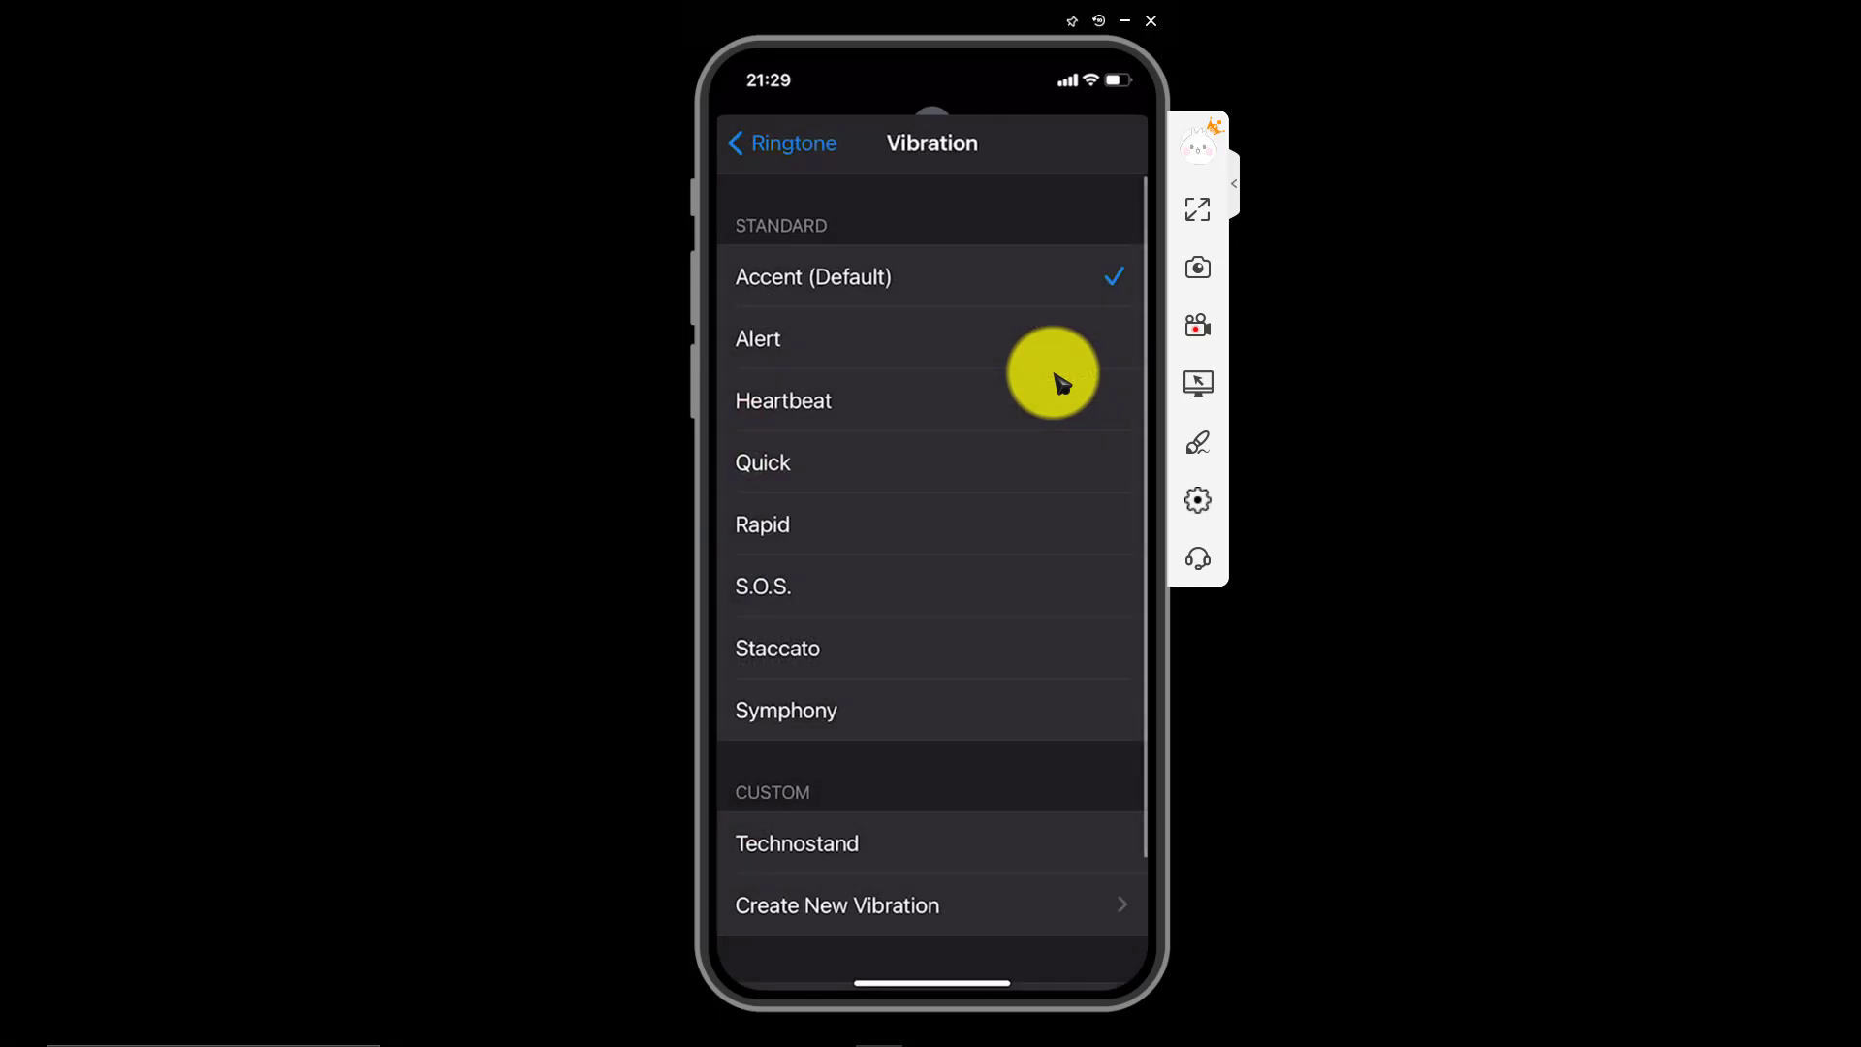
{"action": "scroll", "coordinate": [1061, 382], "scroll_direction": "down", "scroll_amount": 3}
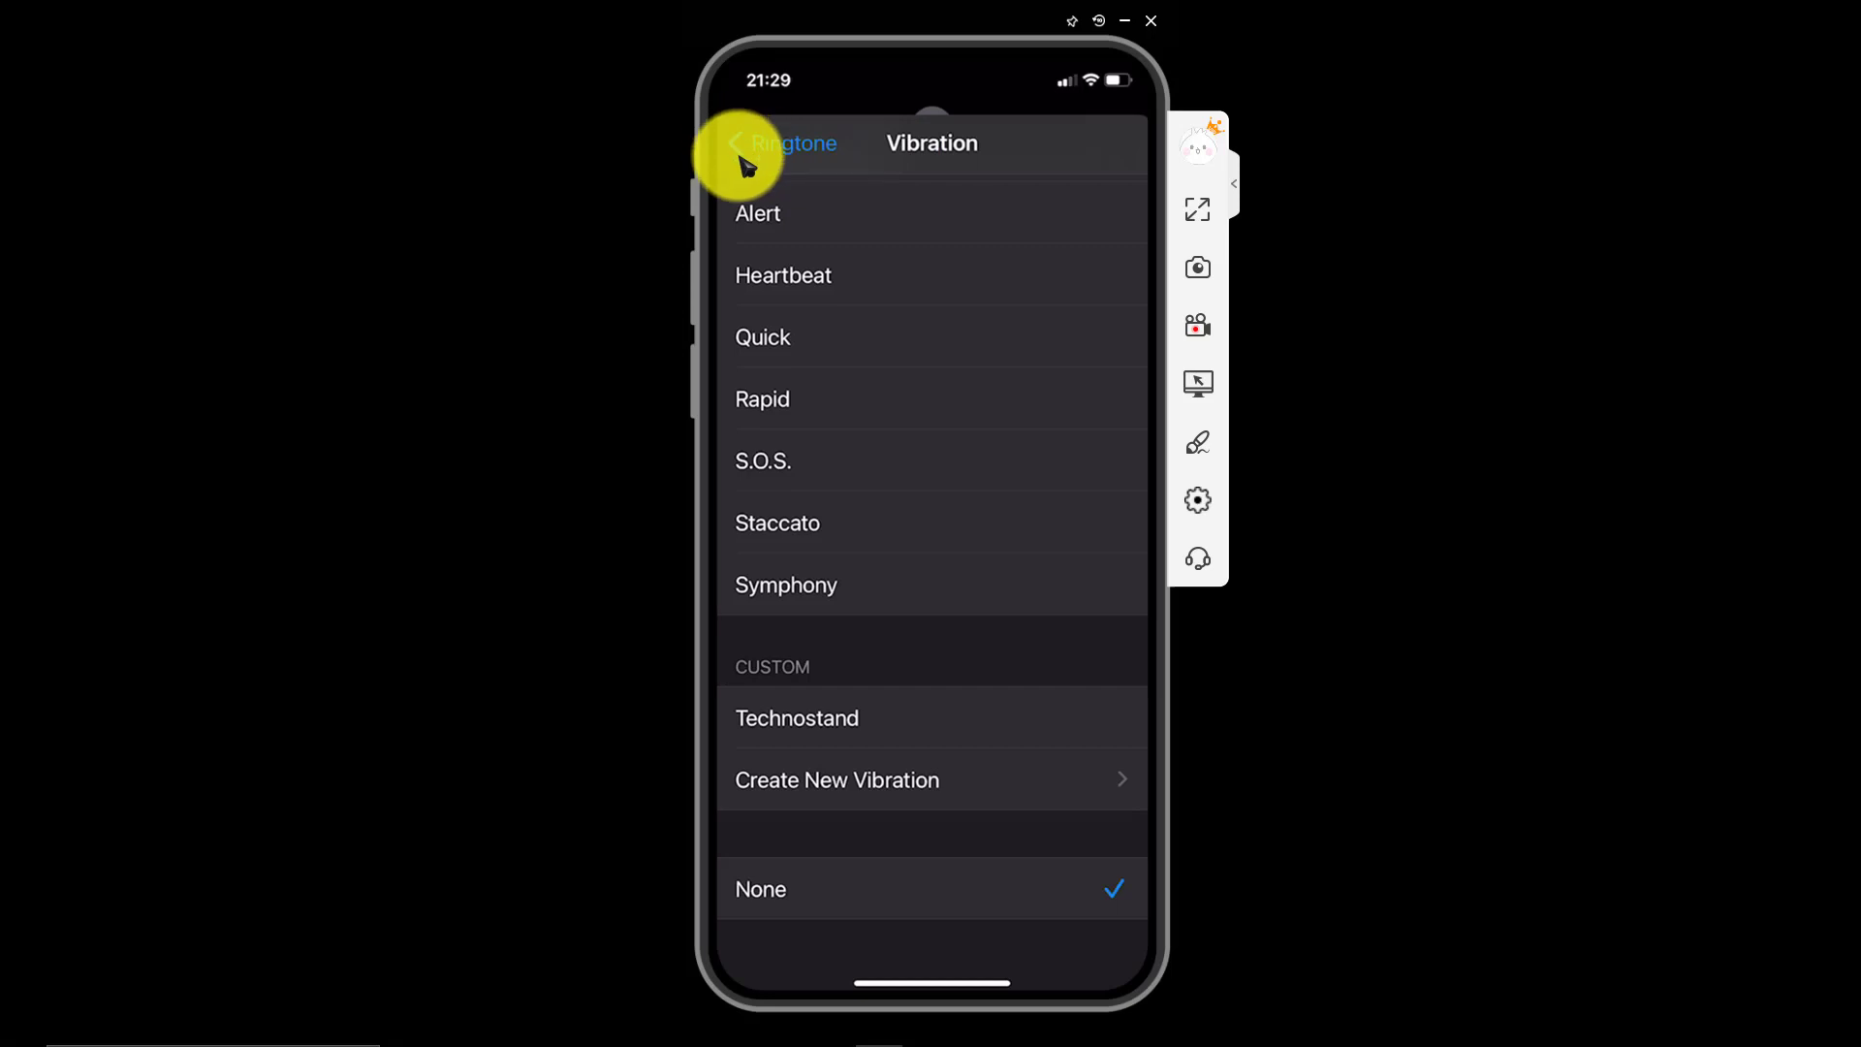
{"action": "left_click", "coordinate": [744, 146]}
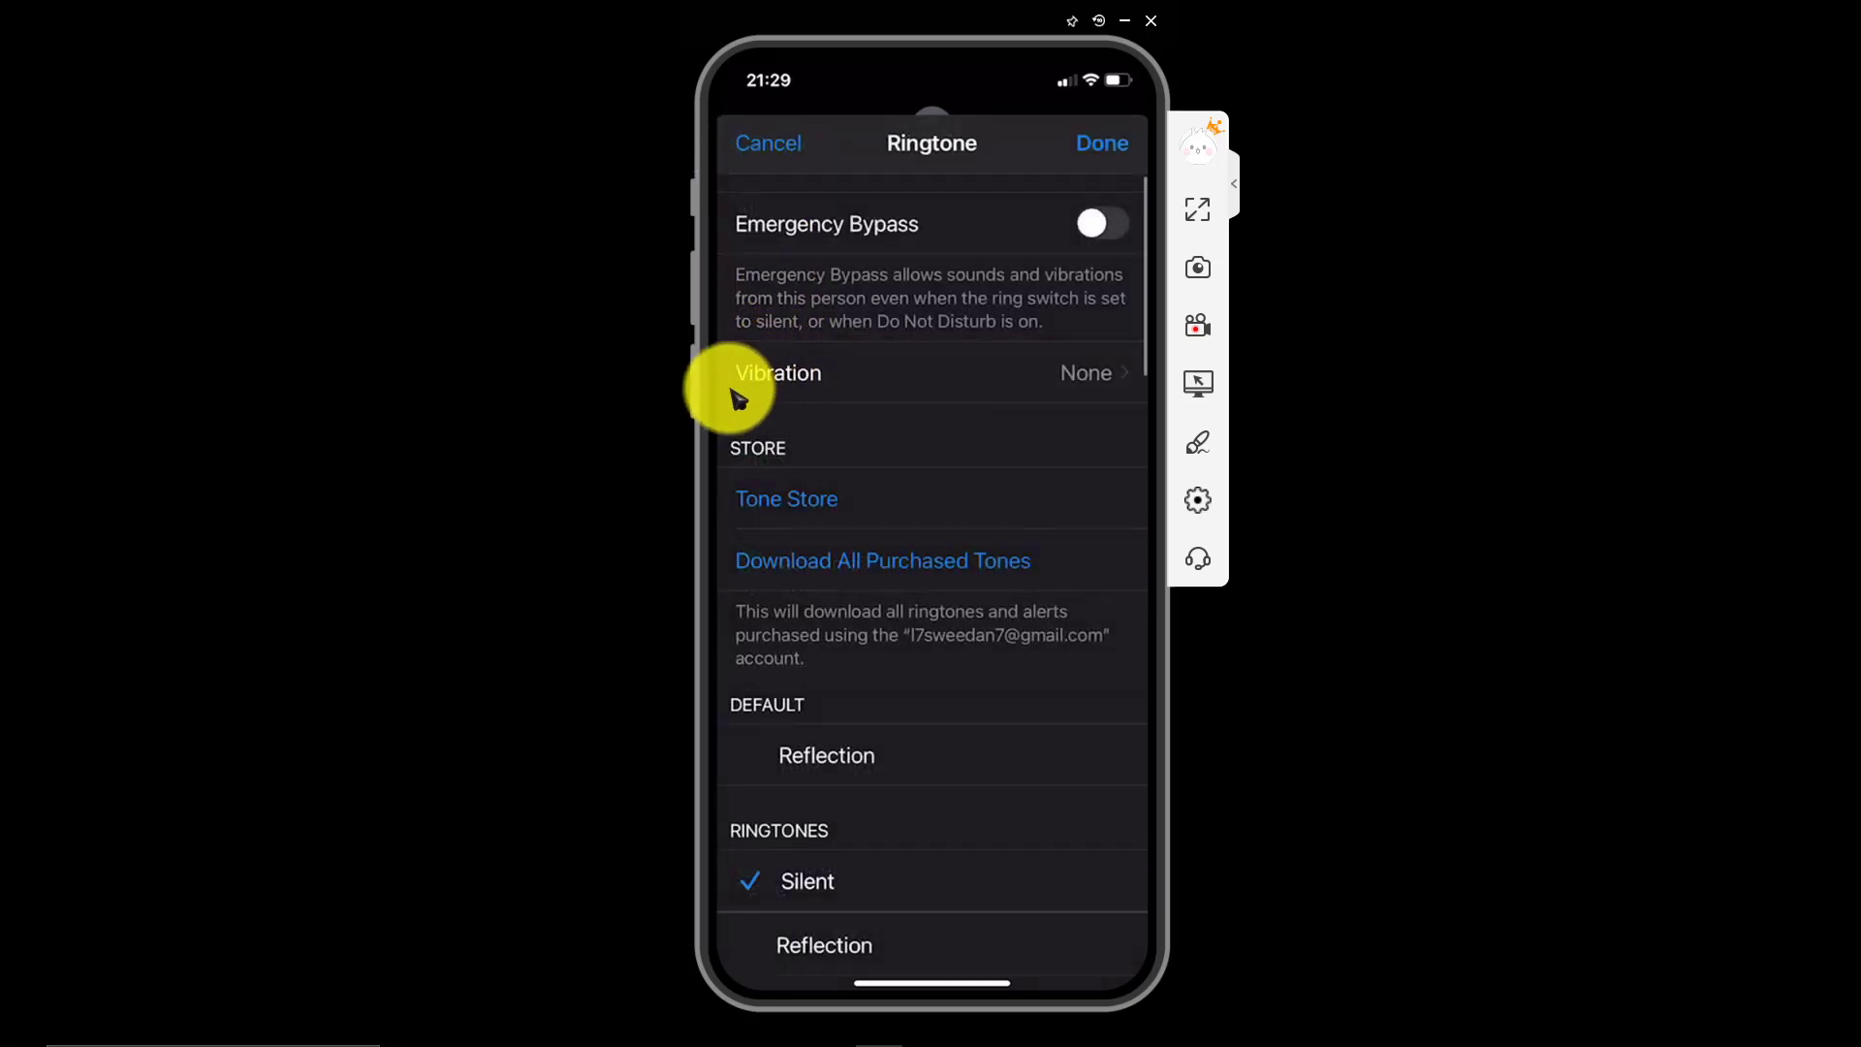